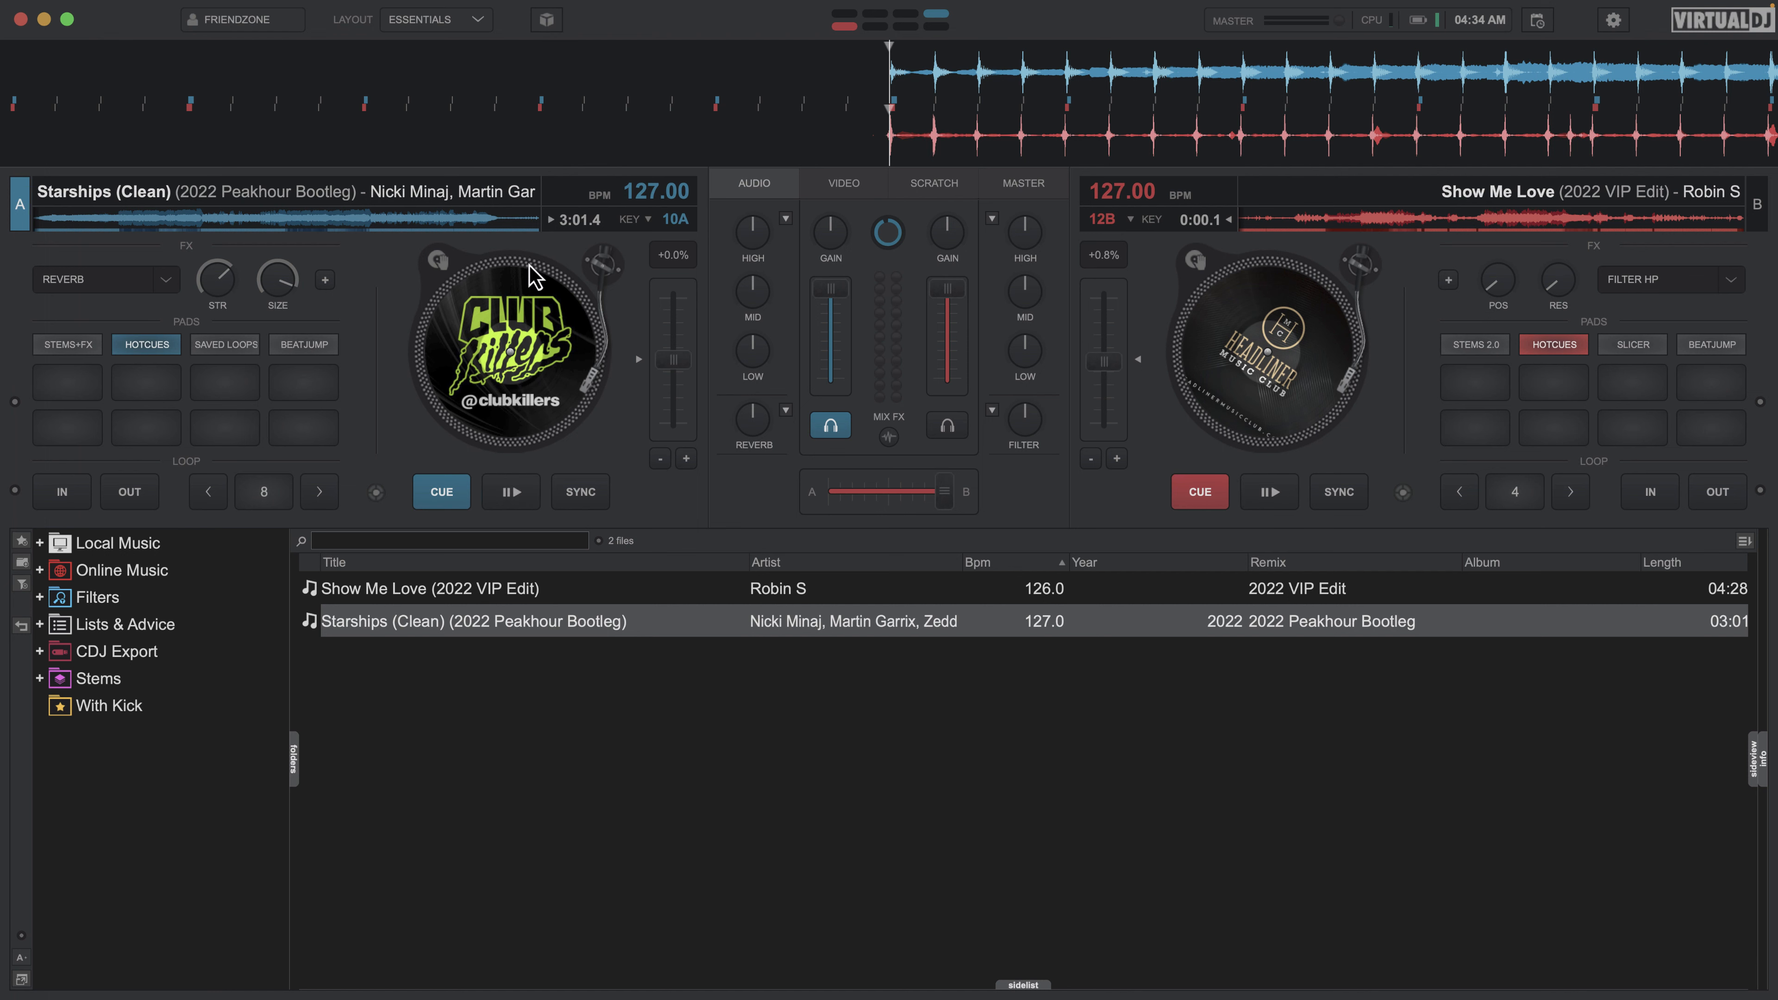
Step: Seek Starships on deck A to about 37 seconds before its end, move the crossfader fully to A, and play the track
left_click(437, 219)
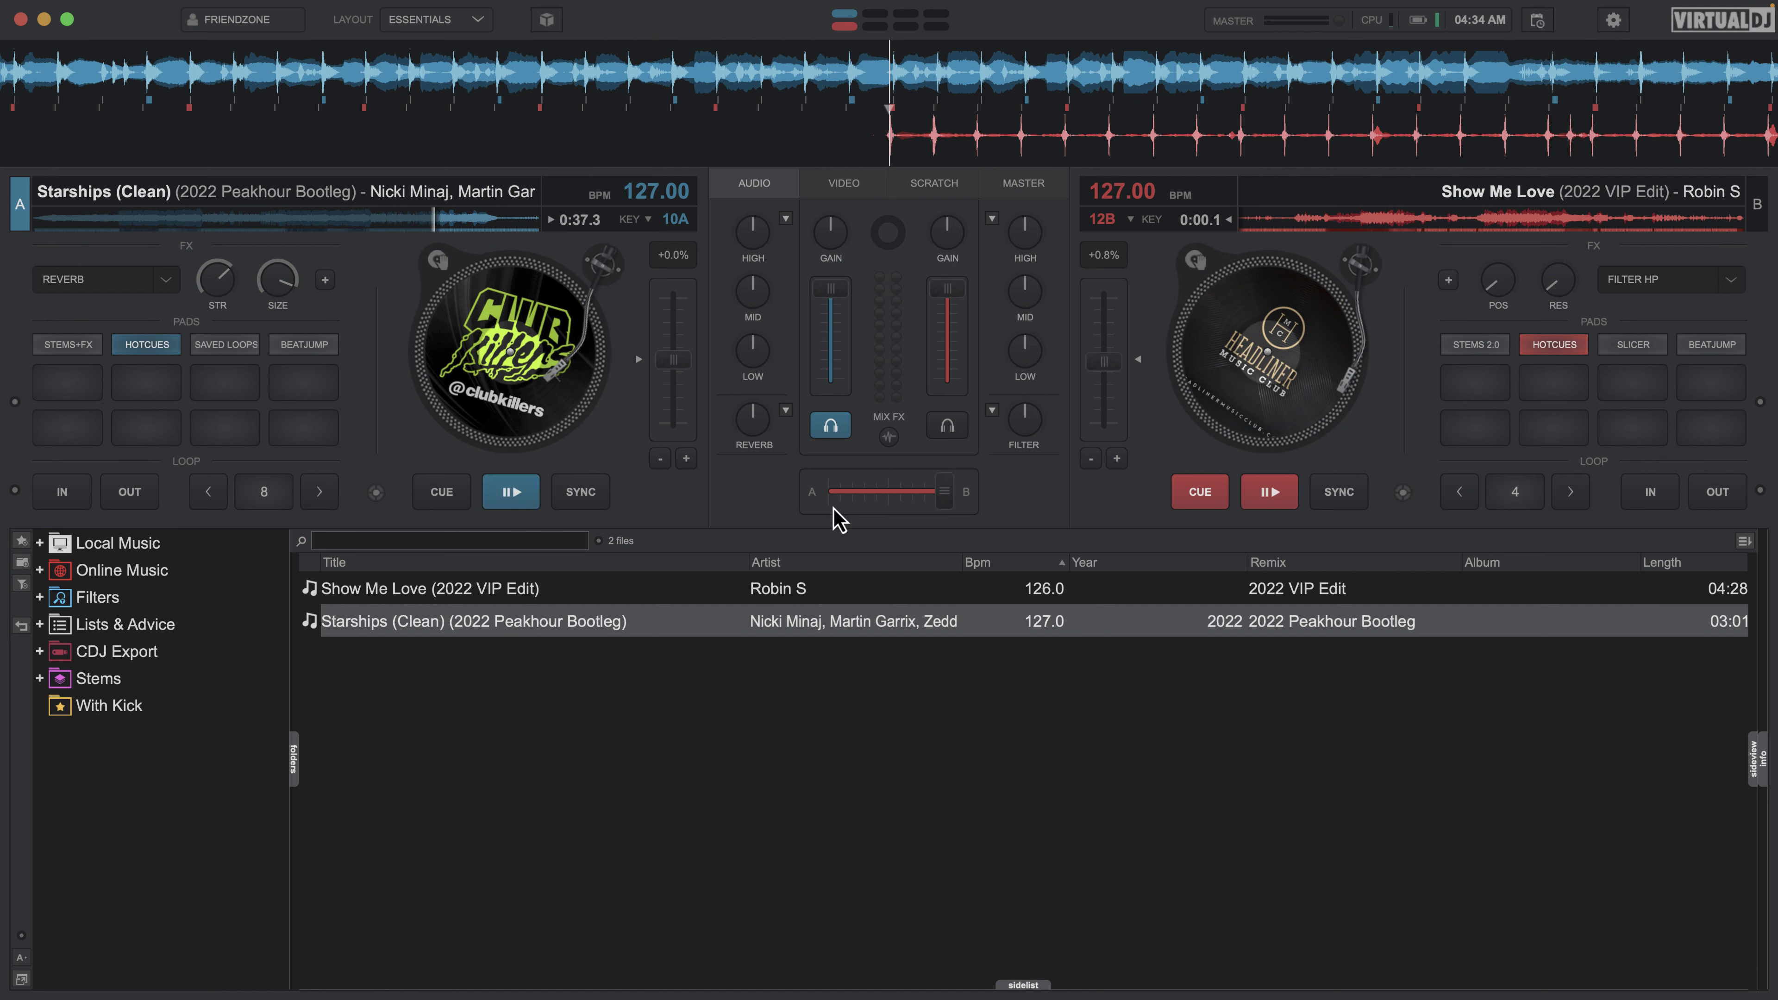
left_click_drag(944, 493, 826, 491)
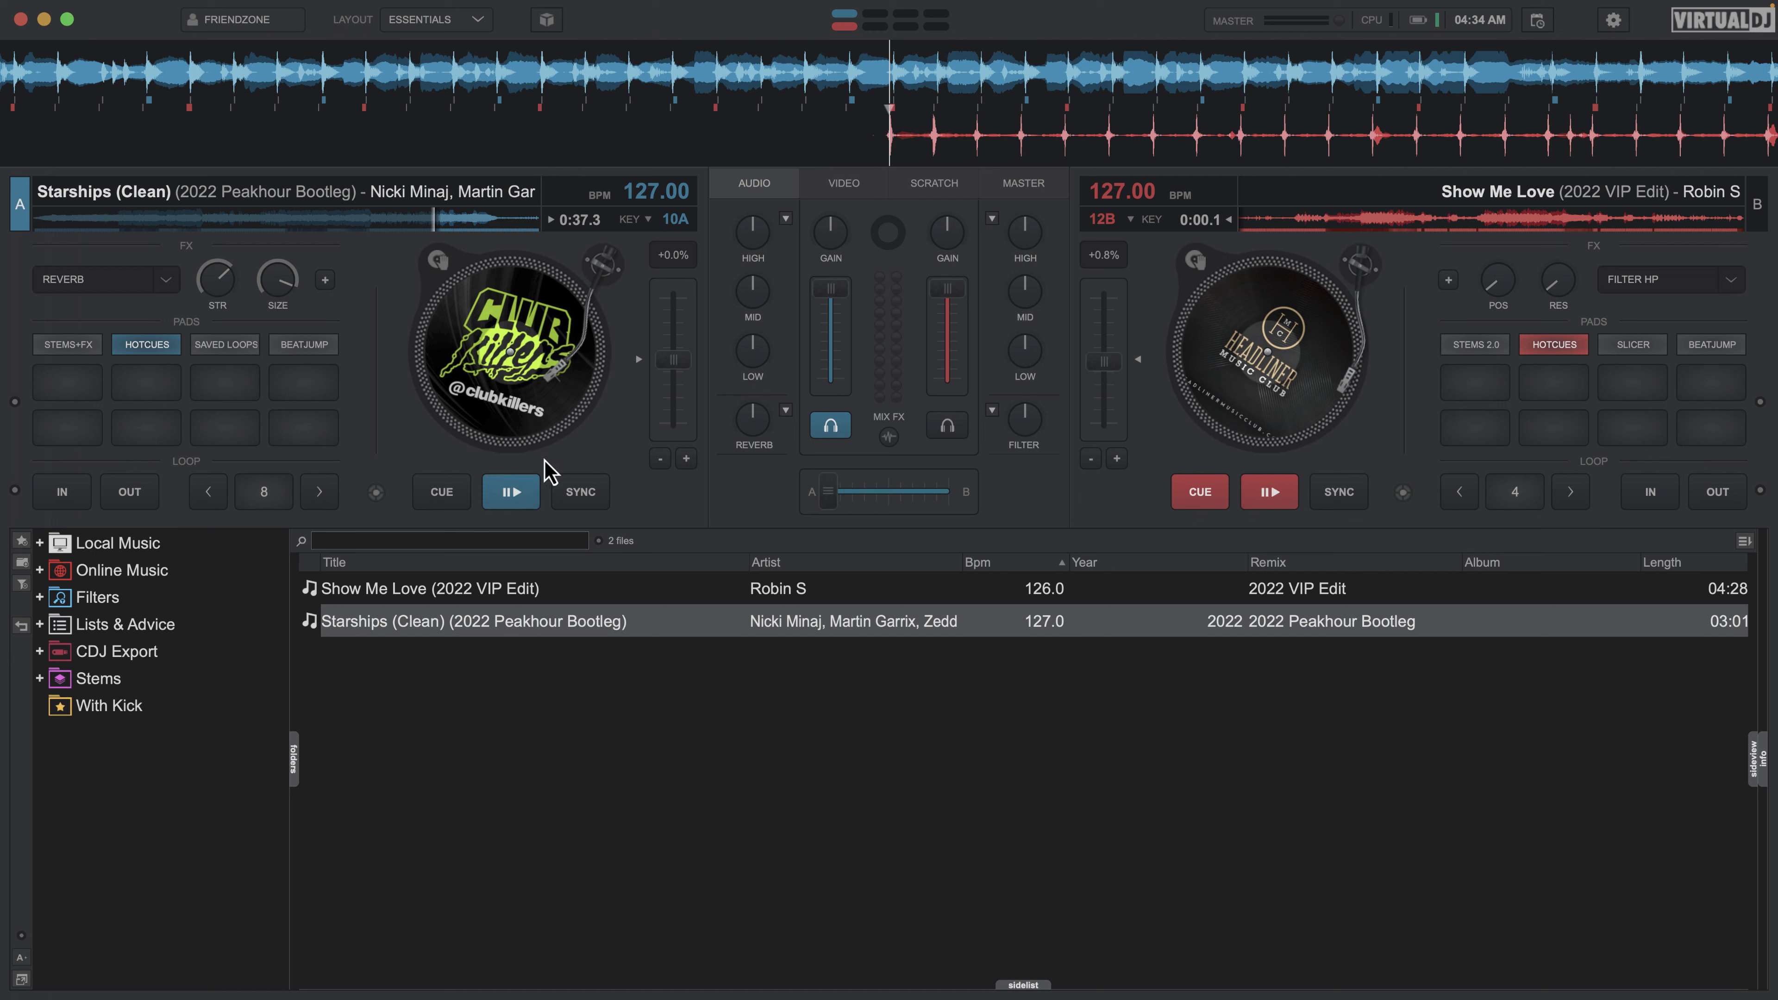
left_click(528, 491)
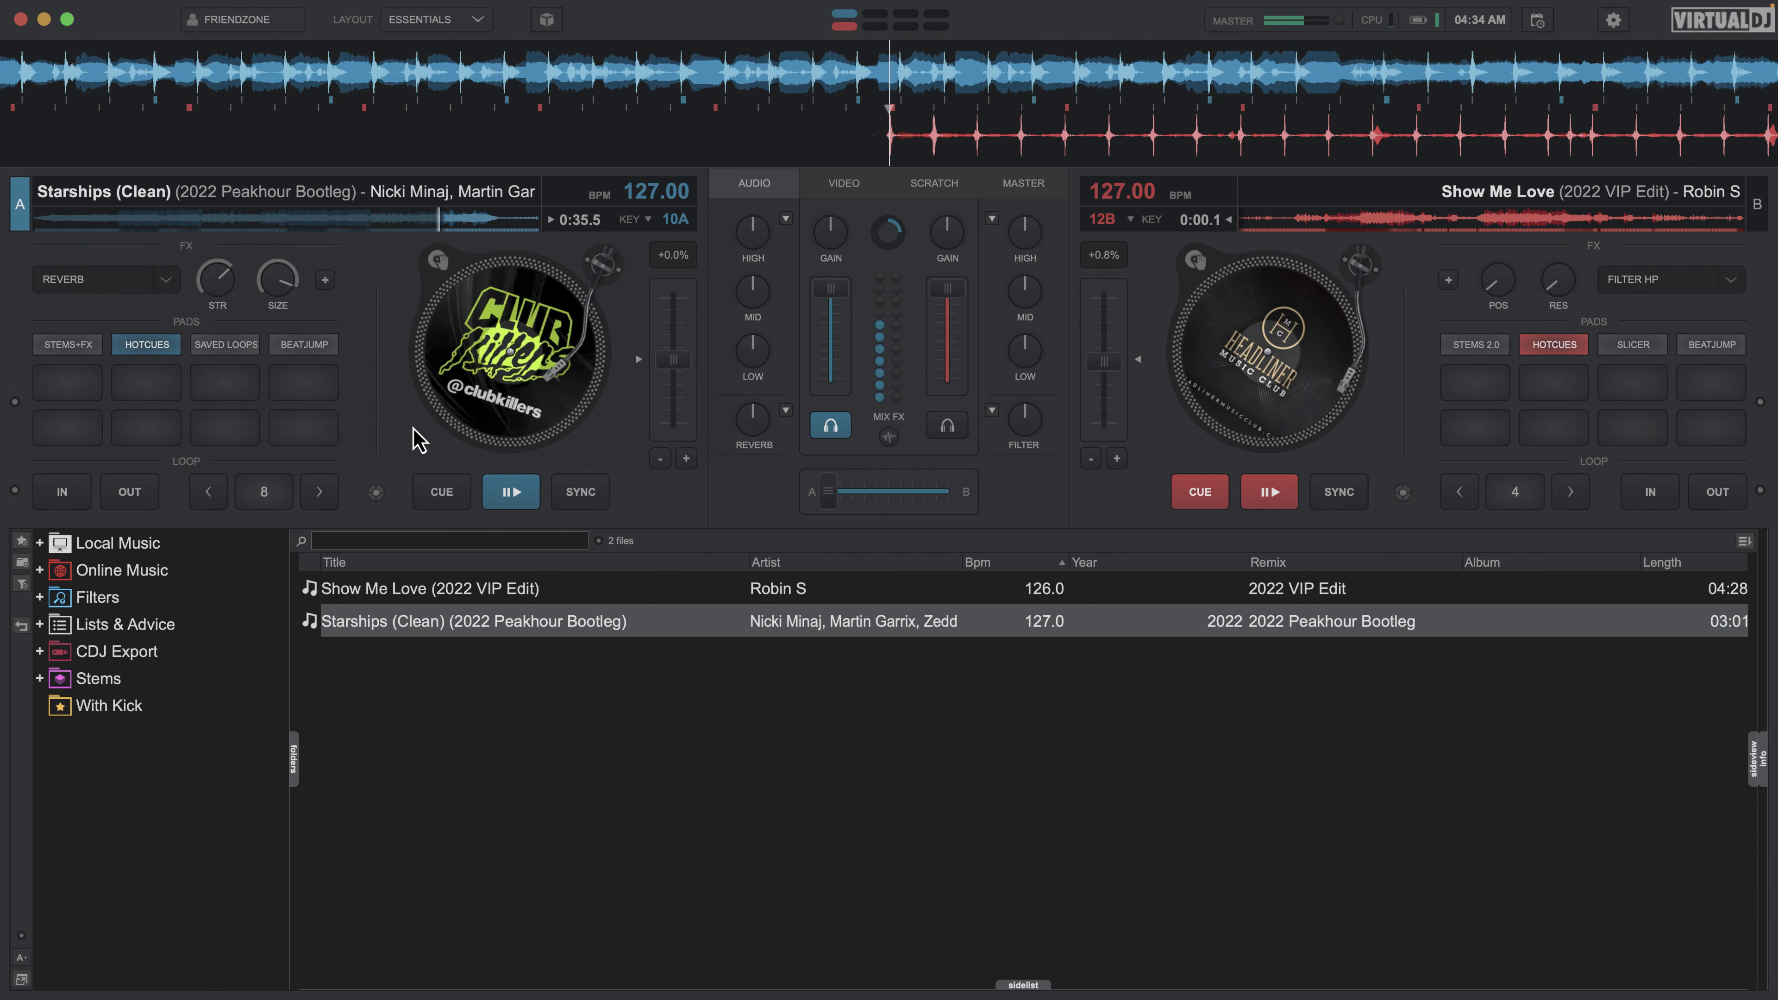
Step: Align Starships with the first beat of its outro, about 30 seconds before the end, and save hot cue 7 there
left_click(510, 492)
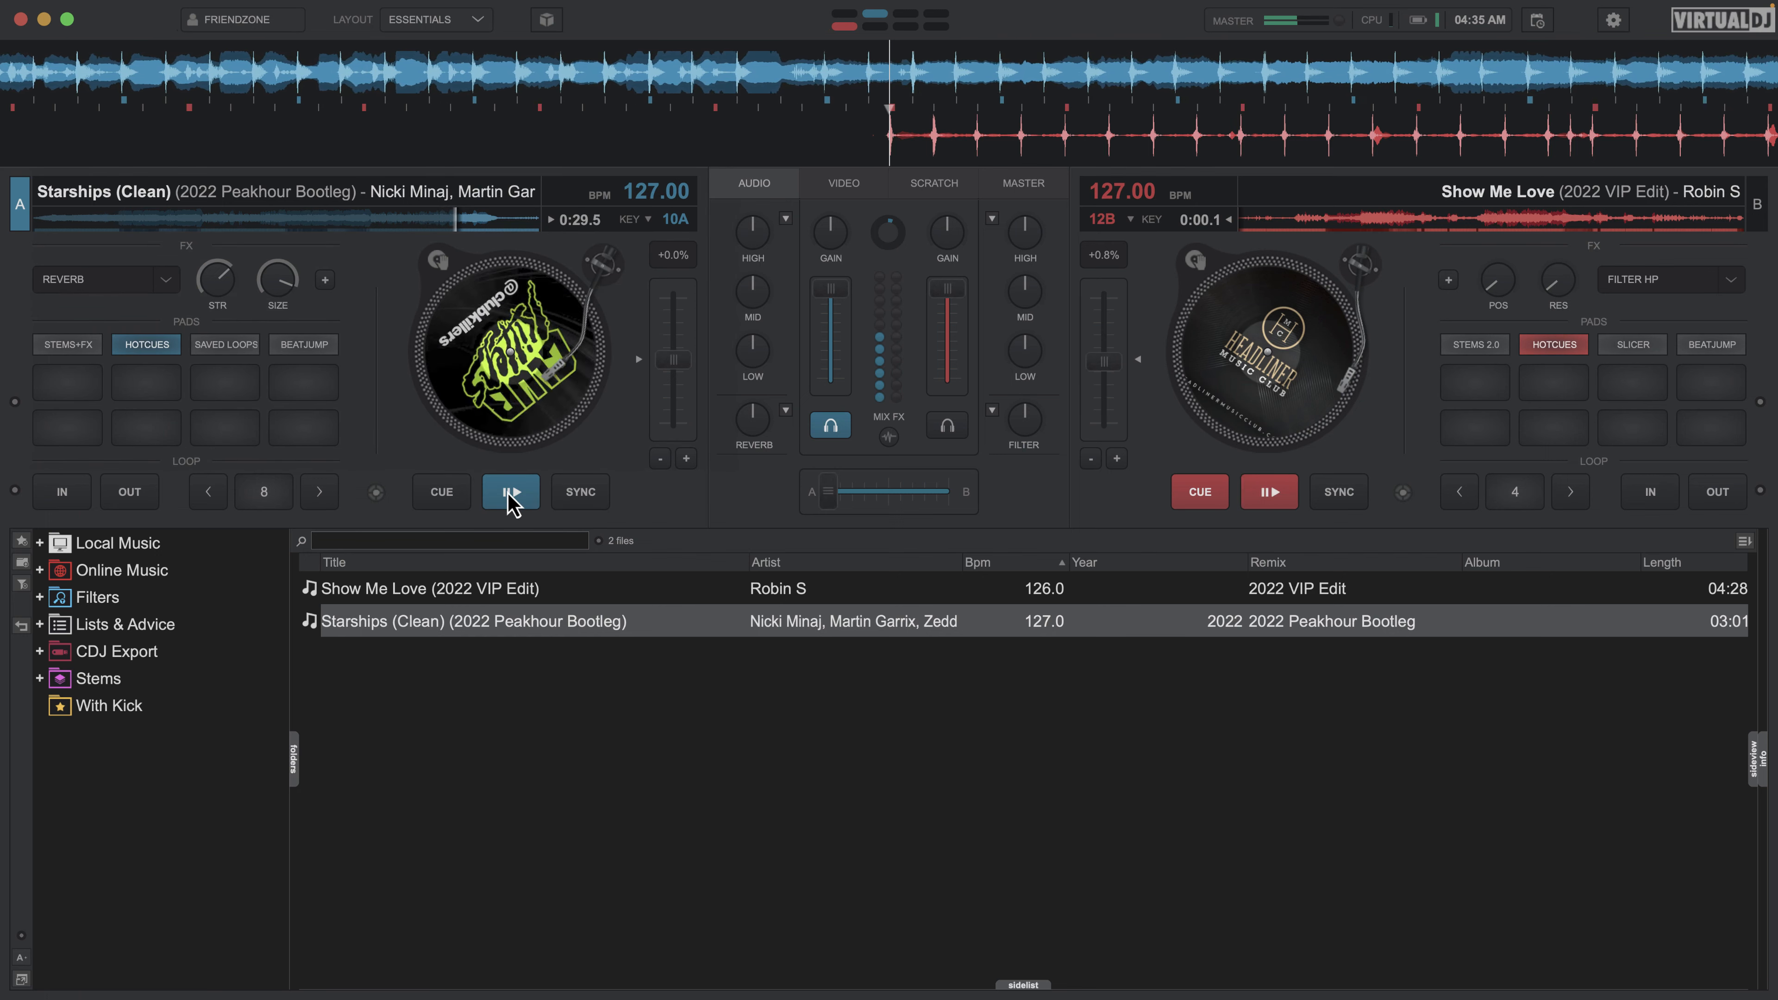
left_click_drag(447, 379, 508, 265)
left_click(522, 498)
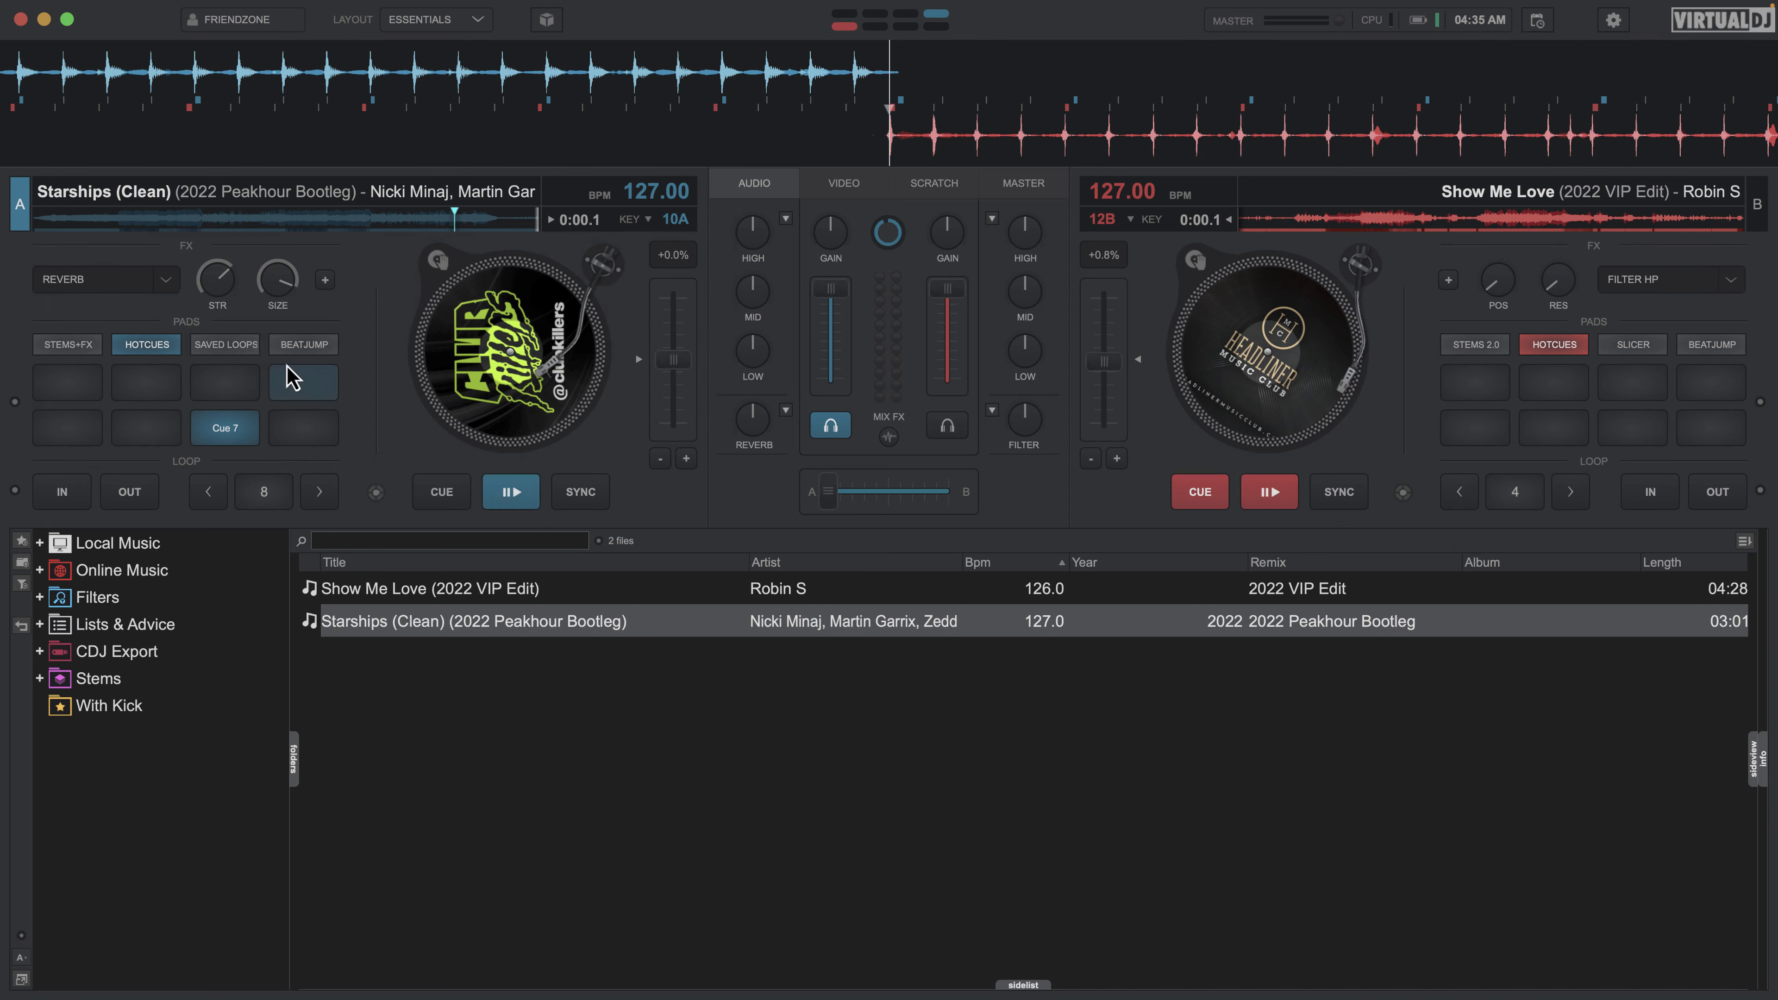
Step: Beat jump Starships forward in 8-beat steps from hot cue 7 to the track's end and save hot cue 8 there
left_click(305, 344)
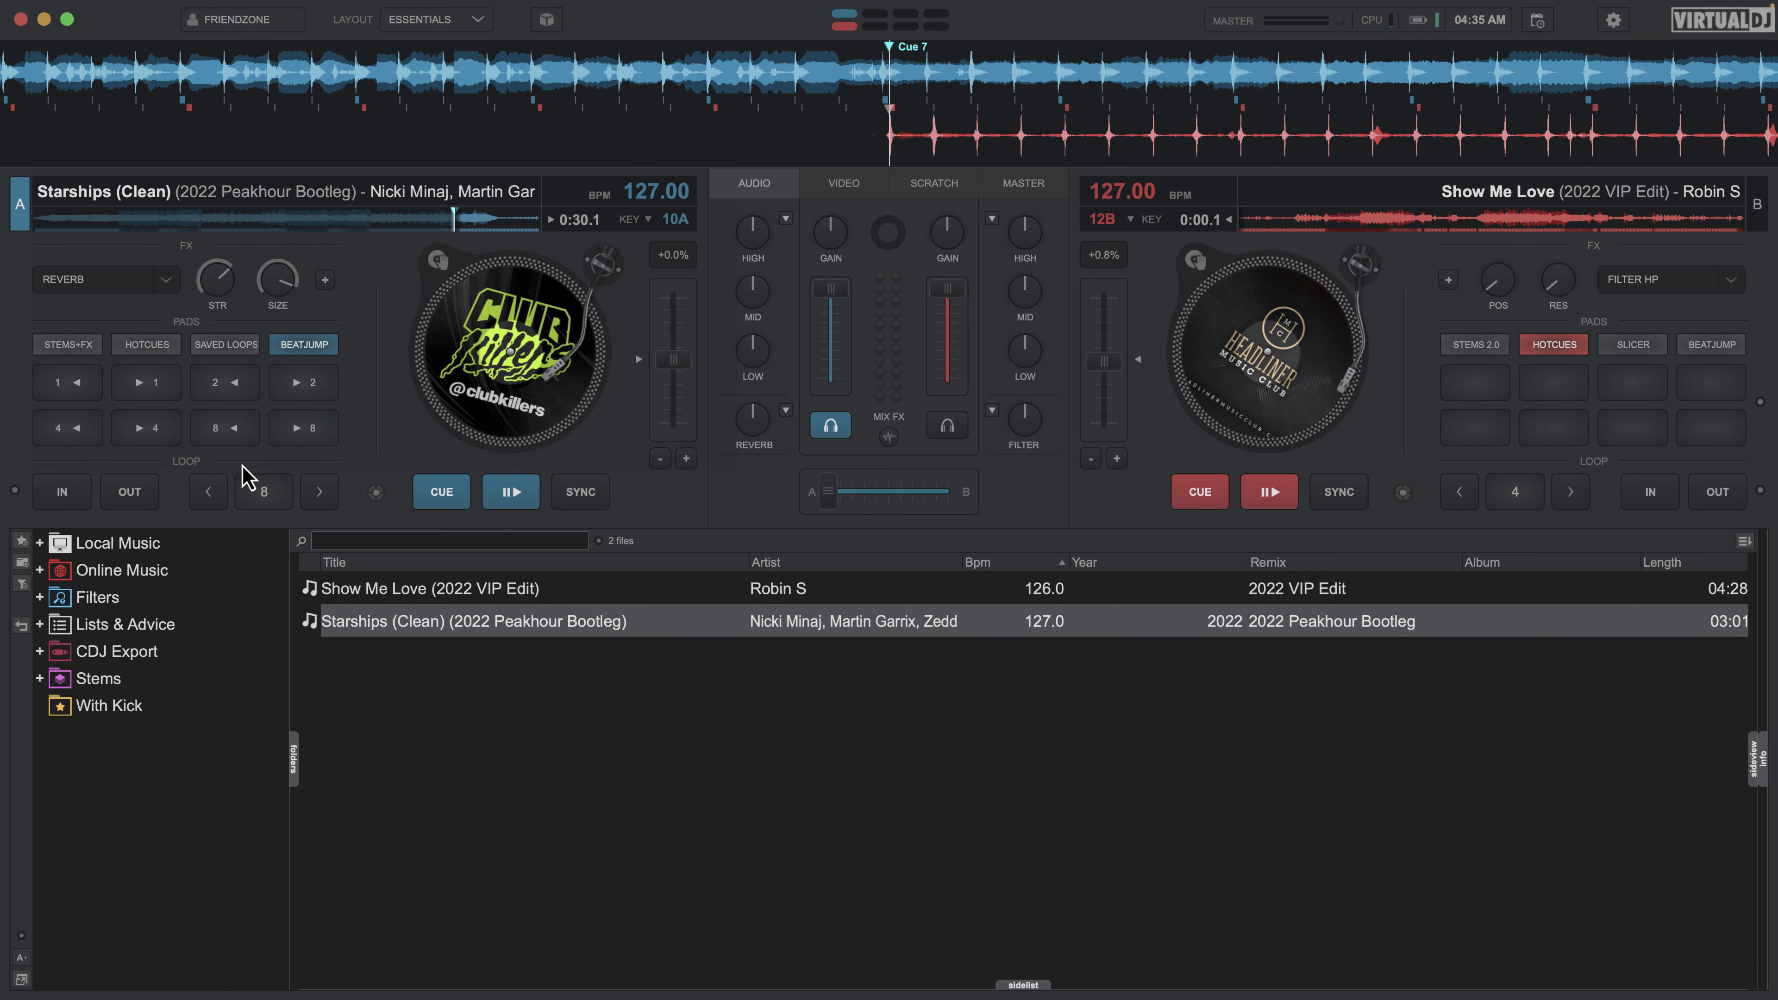
left_click_drag(801, 79, 806, 81)
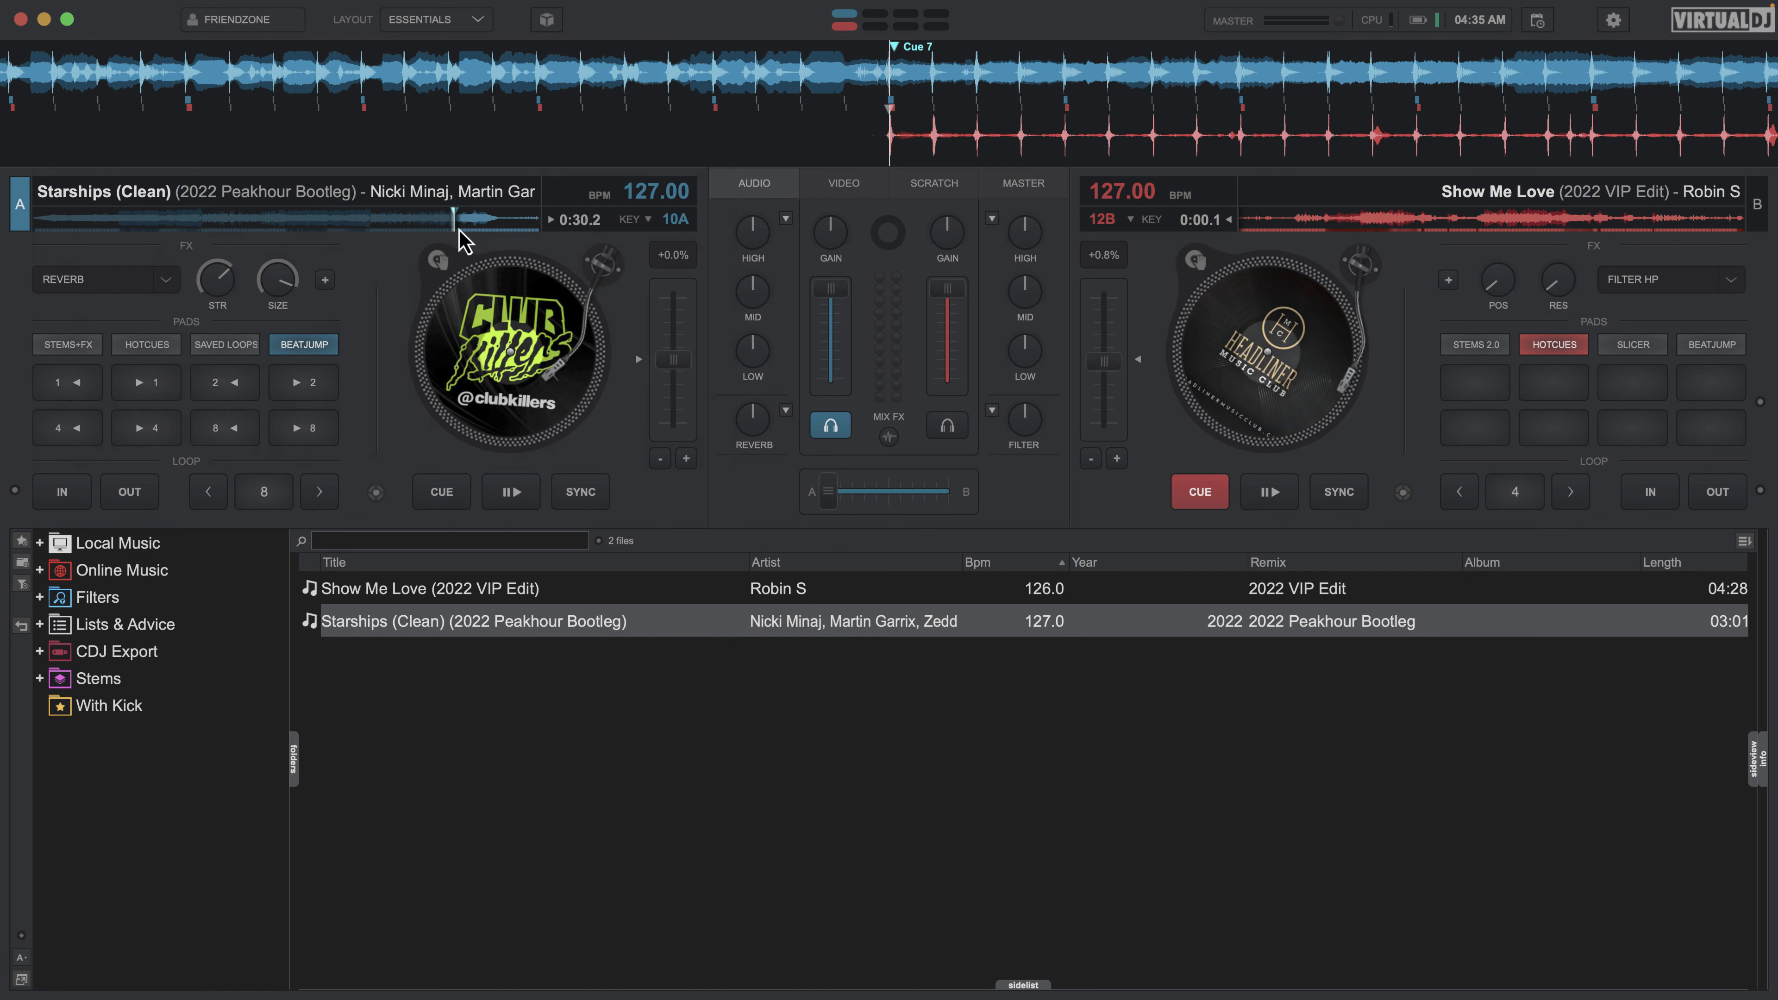
left_click(319, 435)
left_click(318, 427)
left_click(318, 426)
left_click(317, 426)
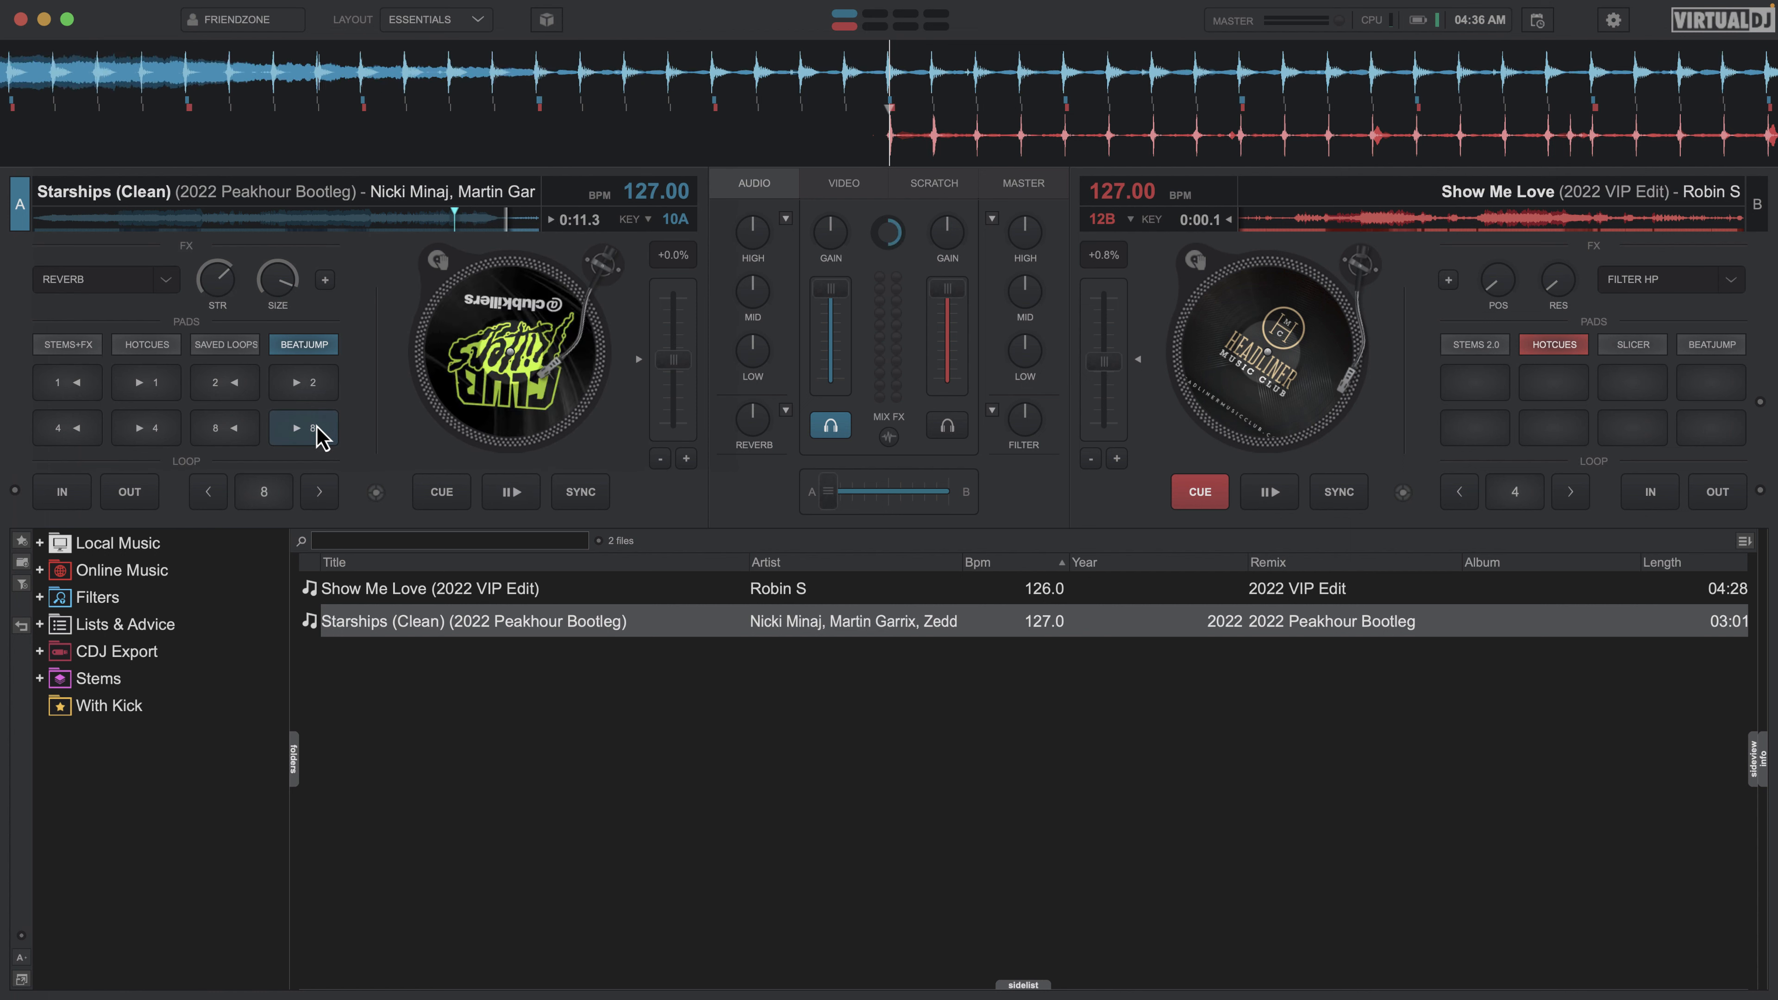
left_click(318, 427)
left_click(317, 427)
left_click(317, 427)
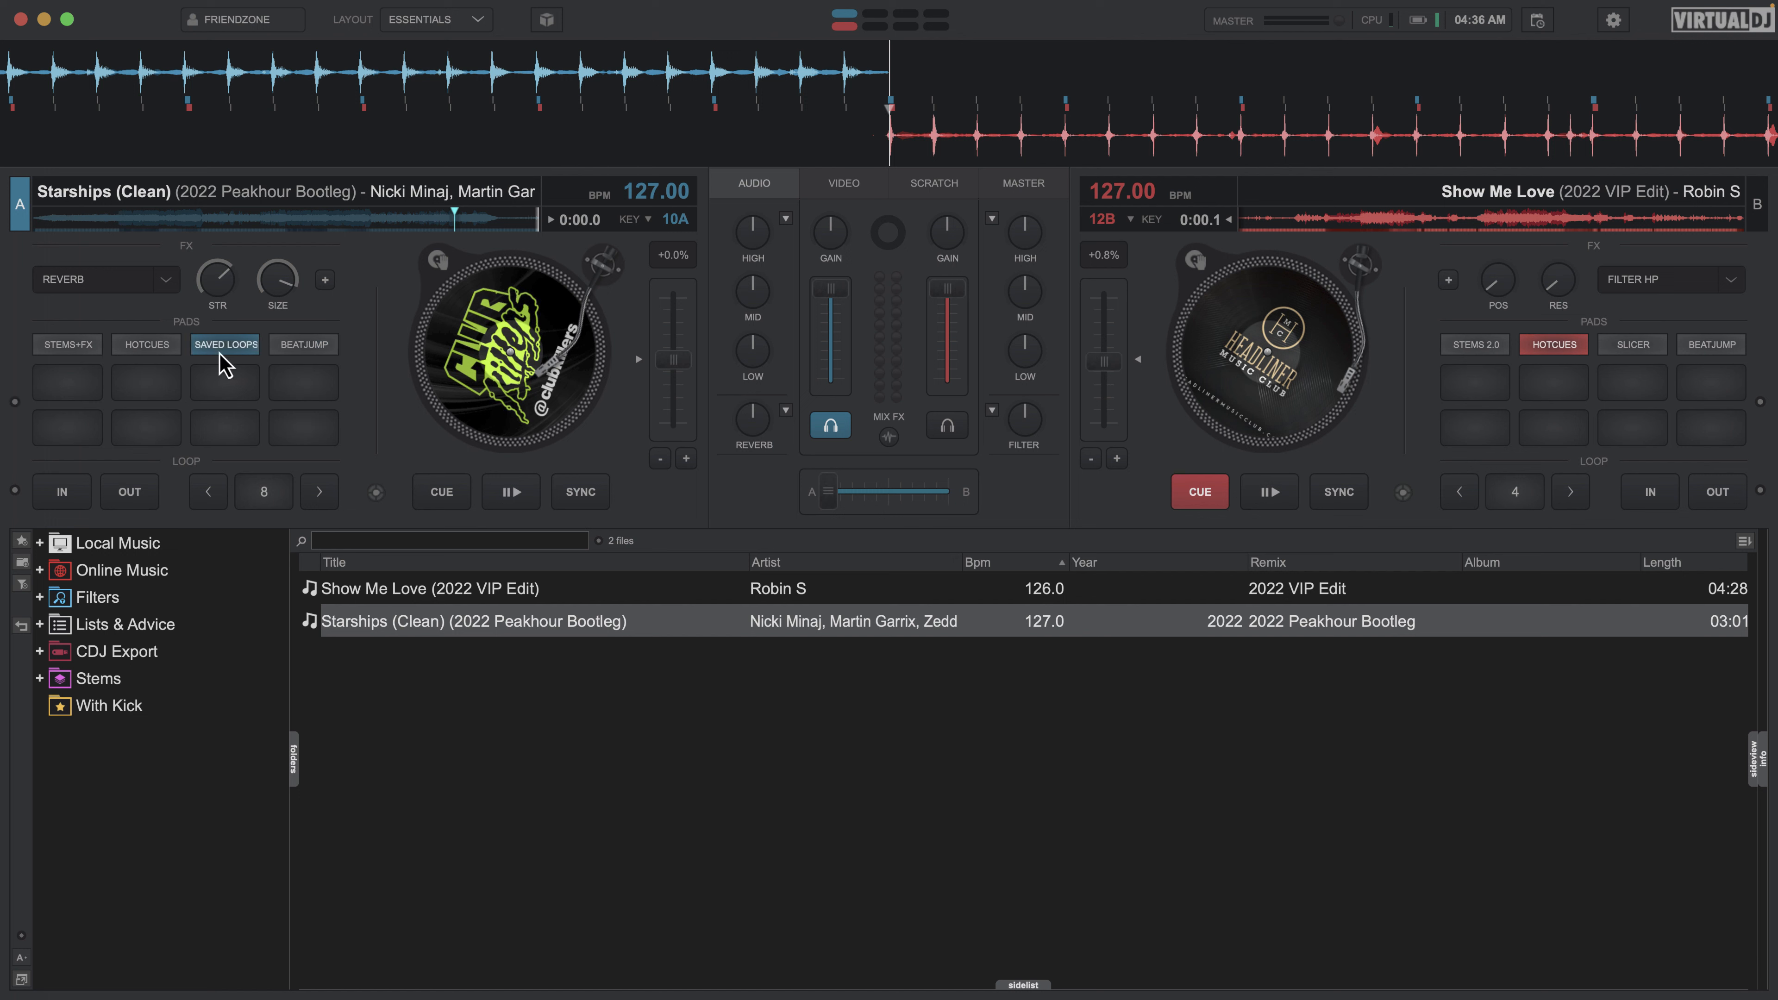
left_click(147, 344)
left_click(298, 431)
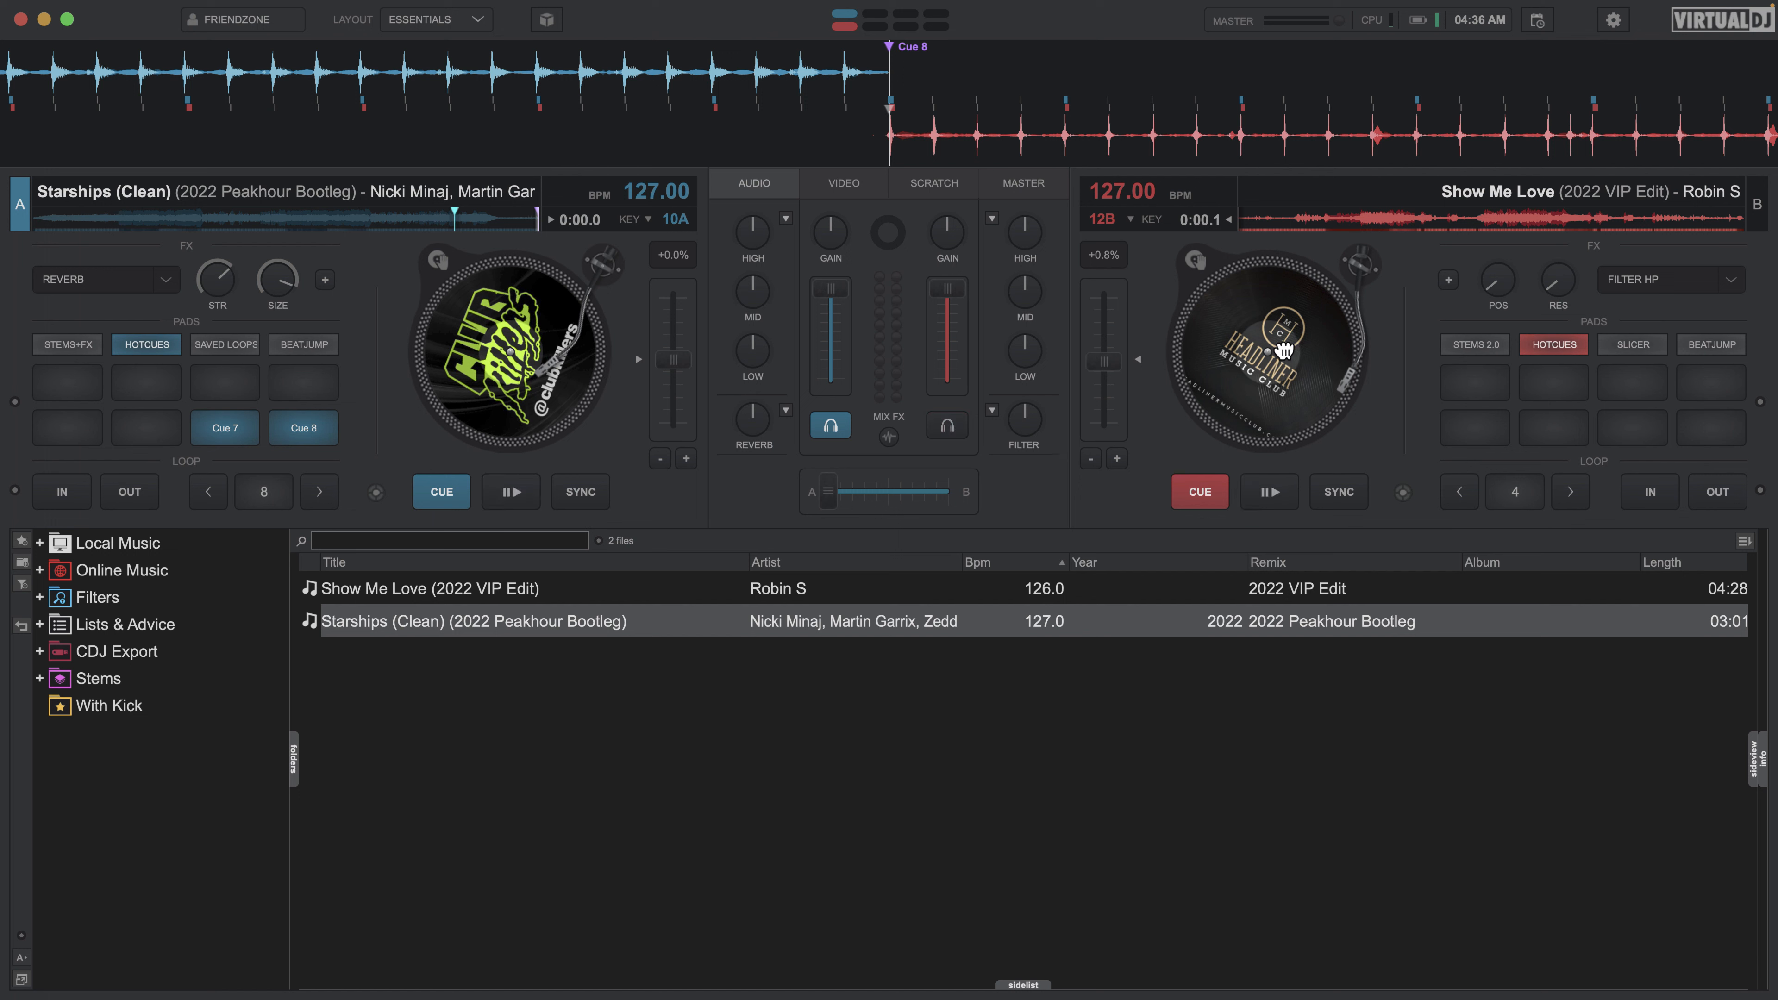
Step: Save hot cue 1 at the start of Show Me Love on deck B and hot cue 2 after jumping 64 beats forward in 8-beat steps
left_click(1495, 386)
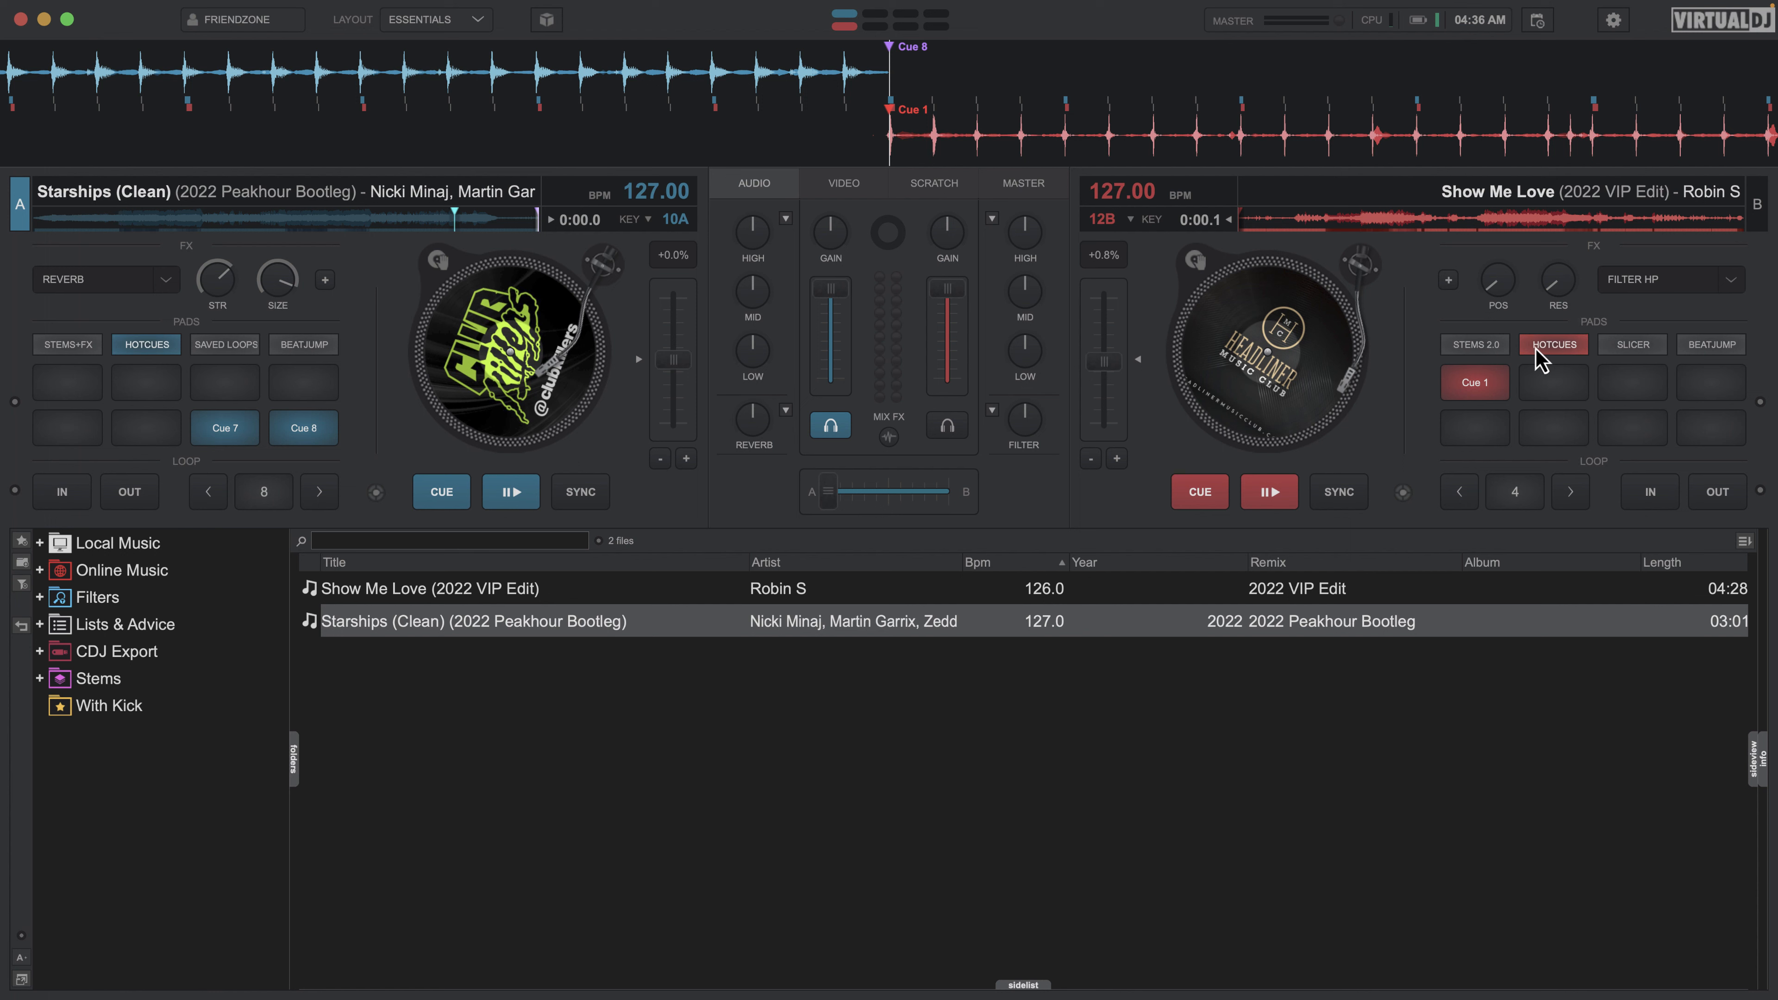
left_click(1540, 361)
left_click(1708, 345)
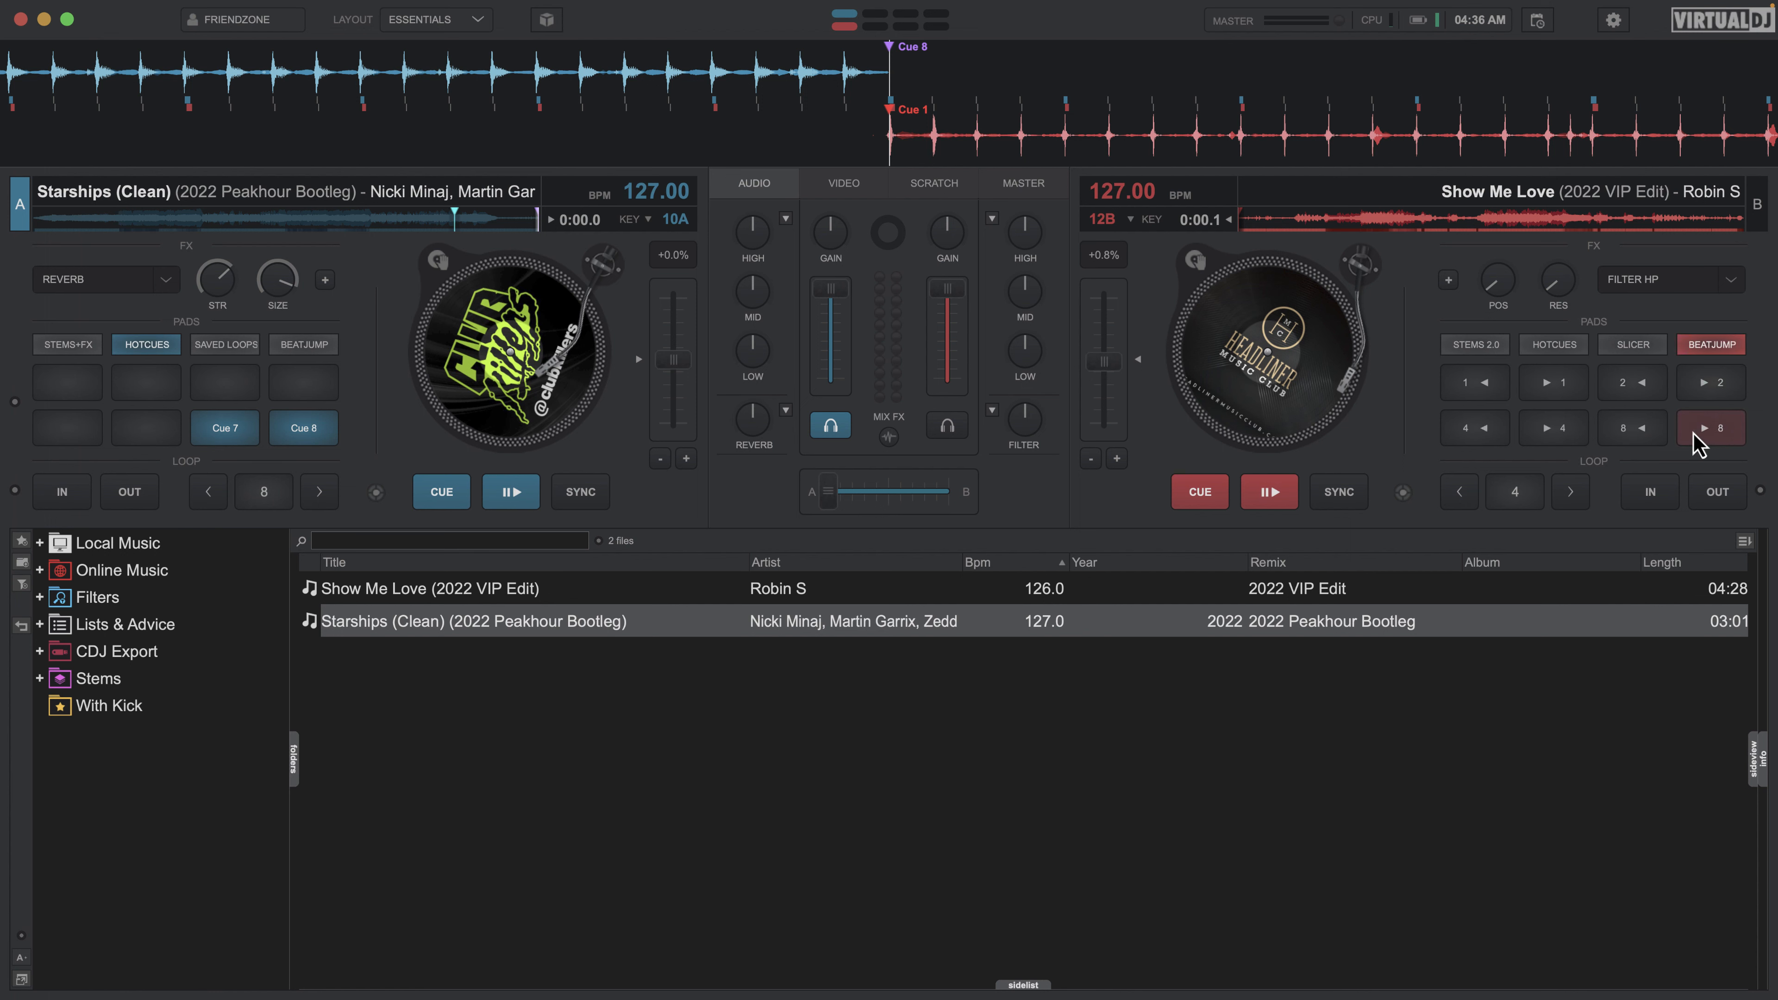
left_click(1696, 434)
left_click(1695, 434)
left_click(1696, 434)
left_click(1696, 435)
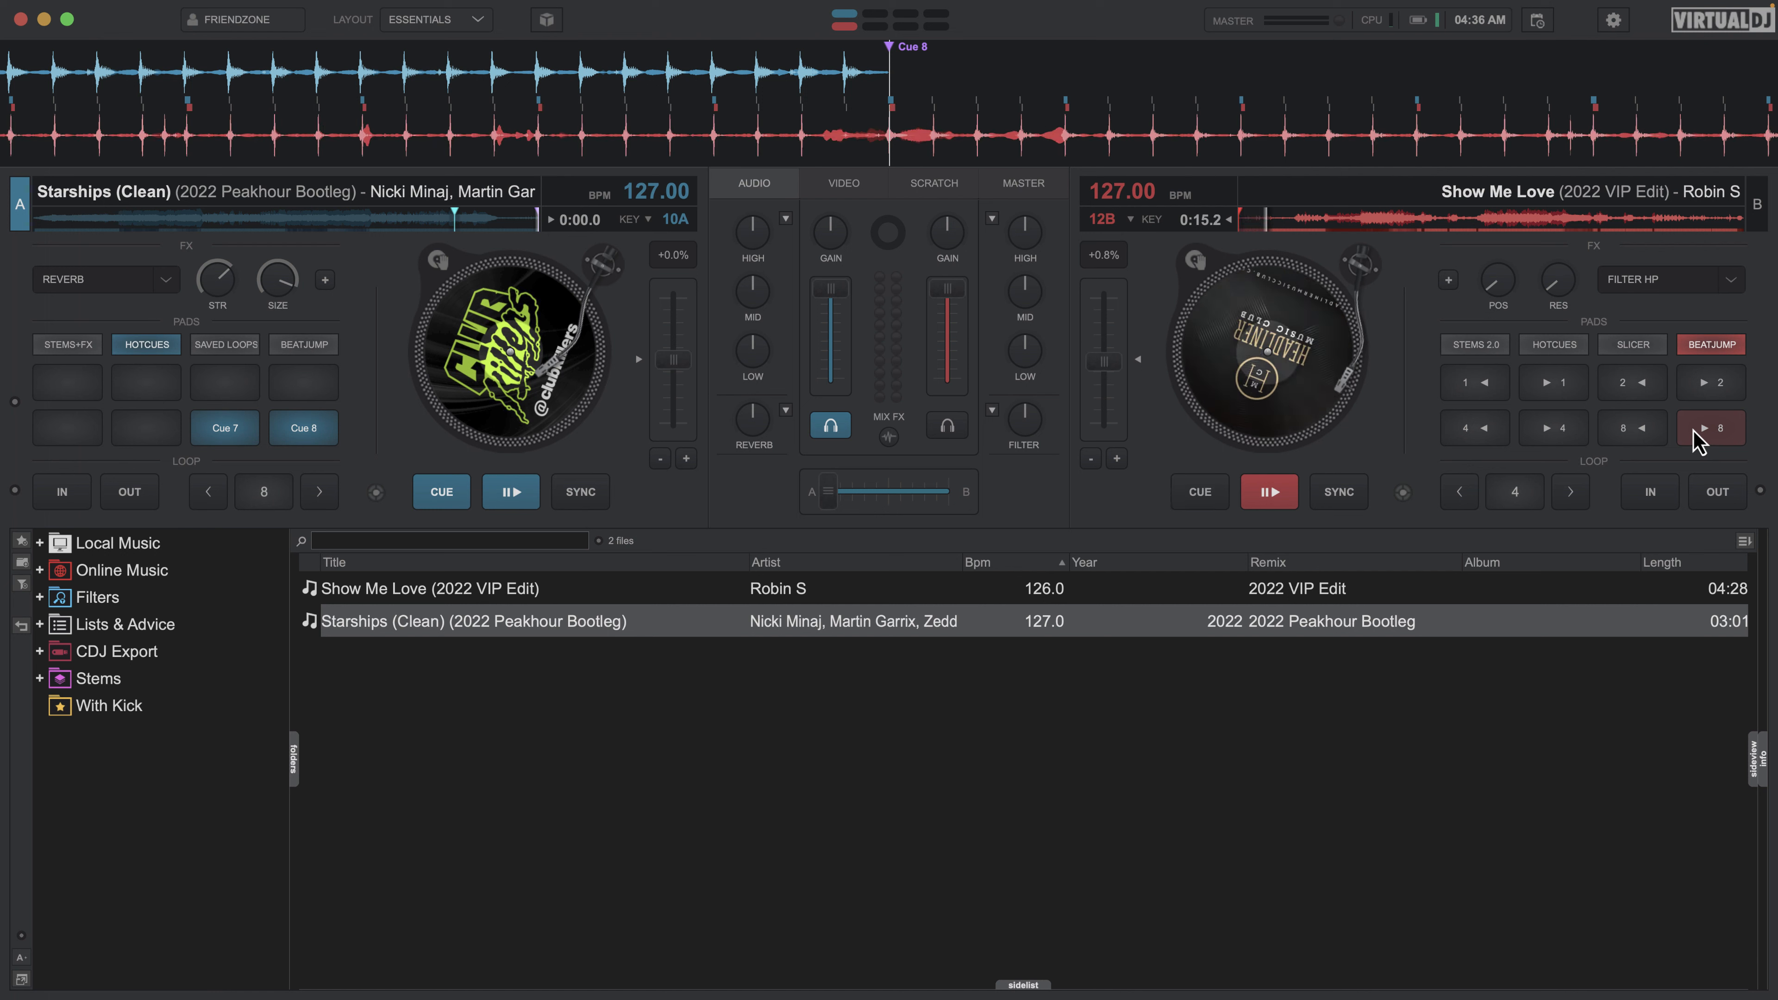
left_click(1696, 434)
left_click(1696, 434)
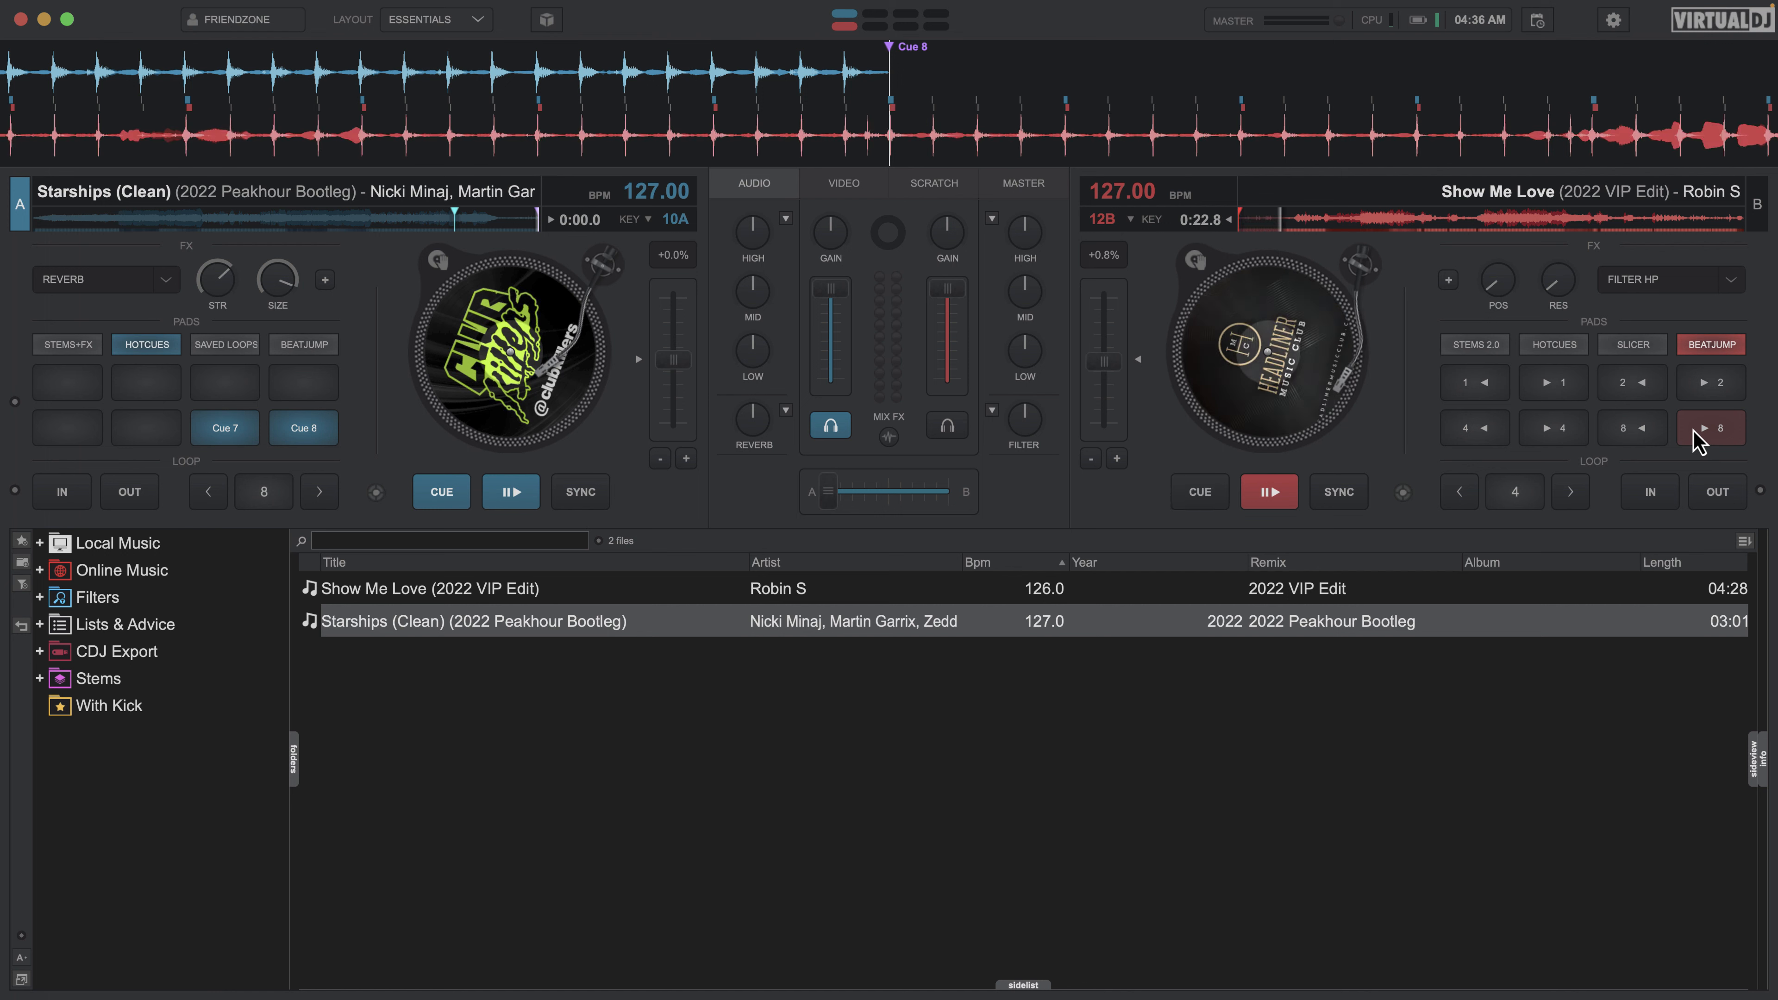
left_click(1696, 434)
left_click(1696, 434)
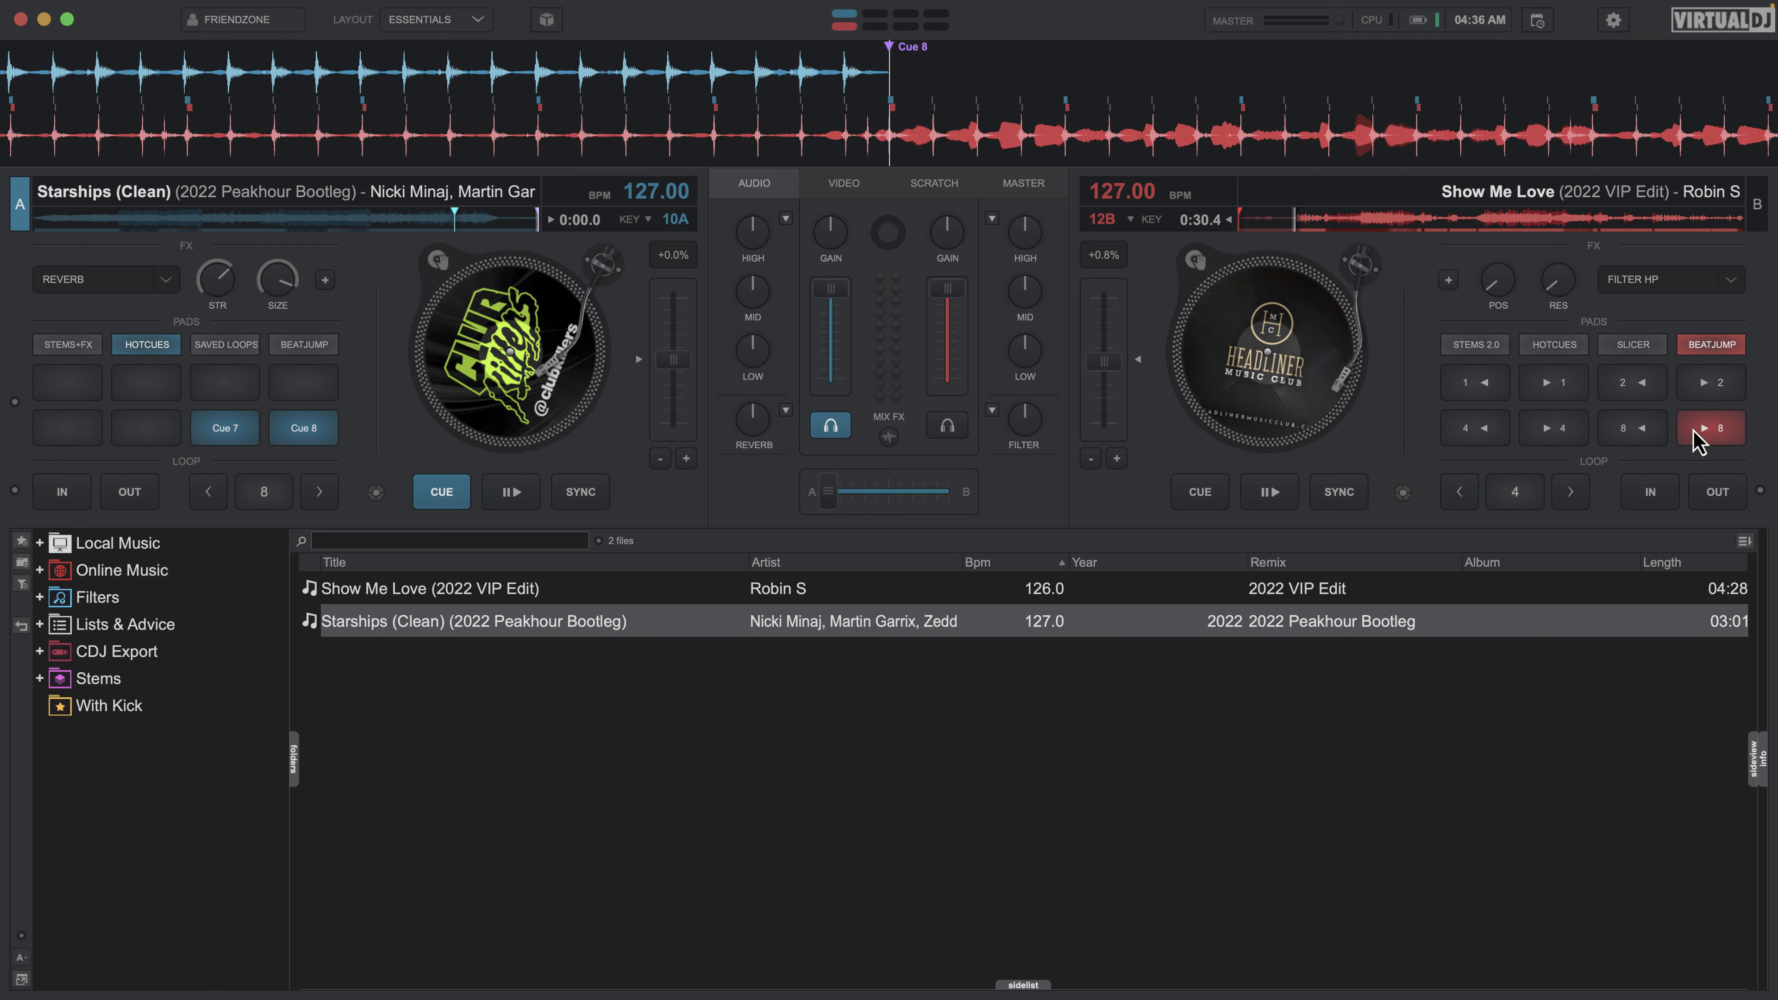
left_click(1568, 347)
left_click(1565, 384)
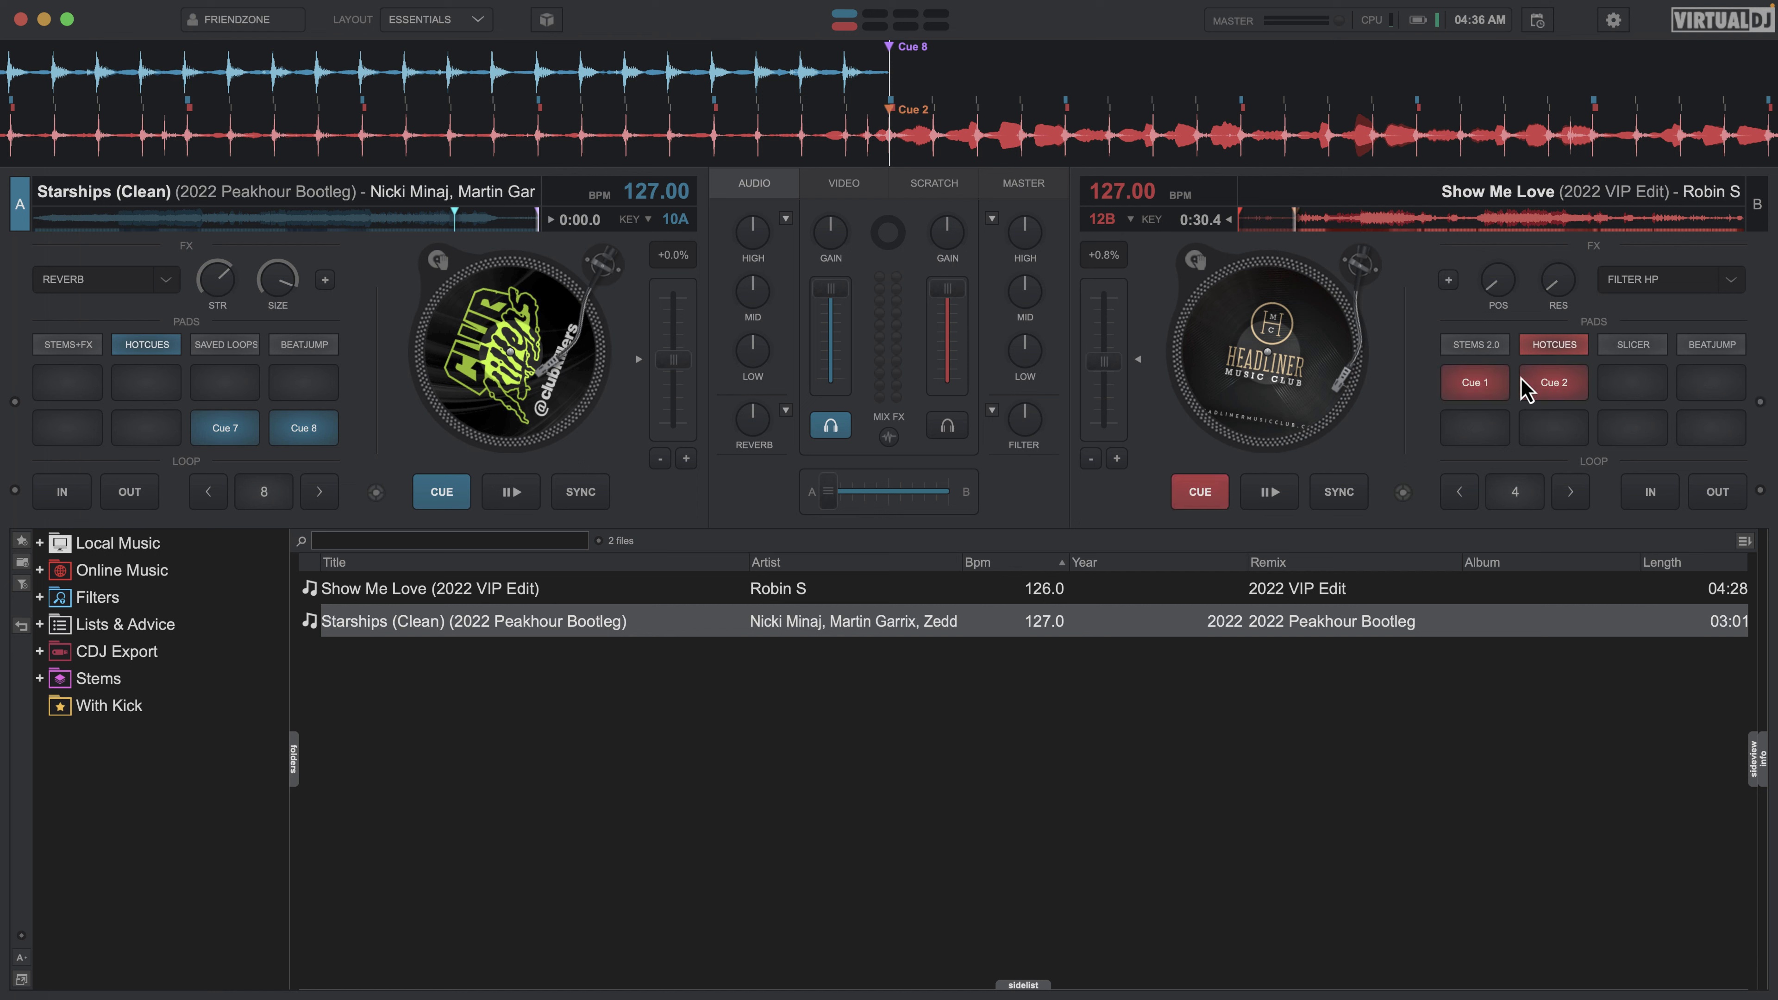
Step: With the crossfader on deck B, play Show Me Love from hot cue 1 and listen to the section around hot cue 2
left_click(1473, 384)
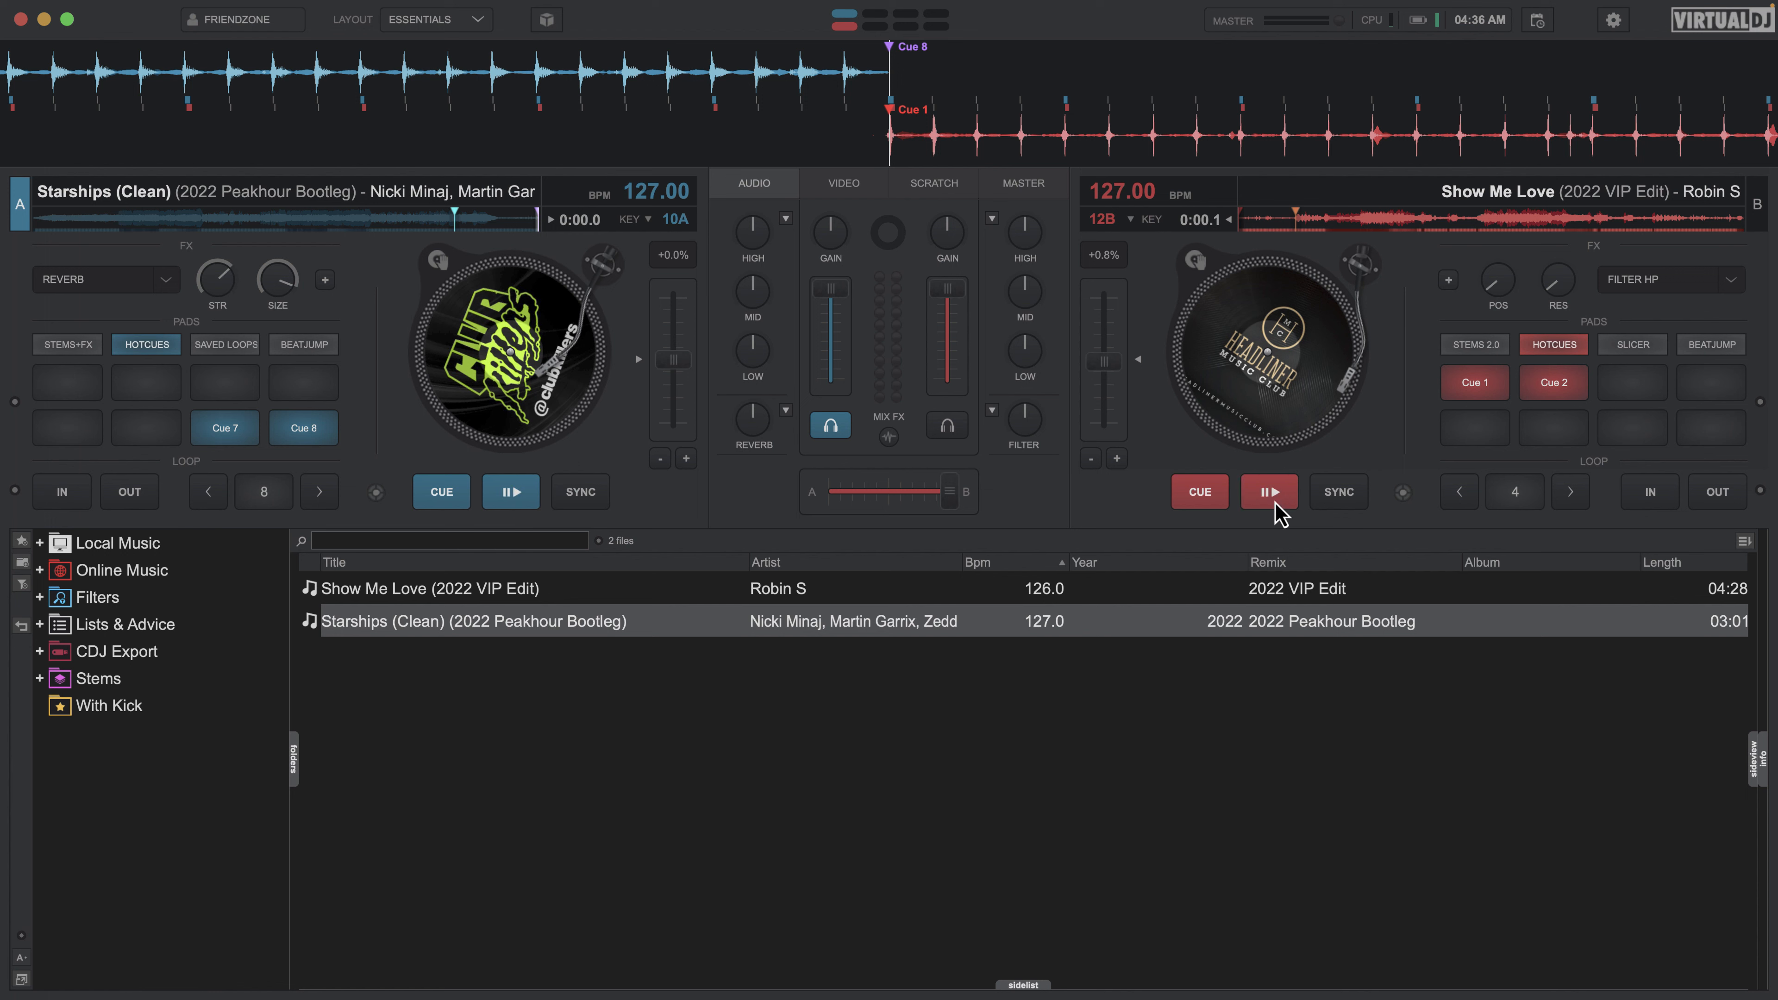
left_click(1273, 502)
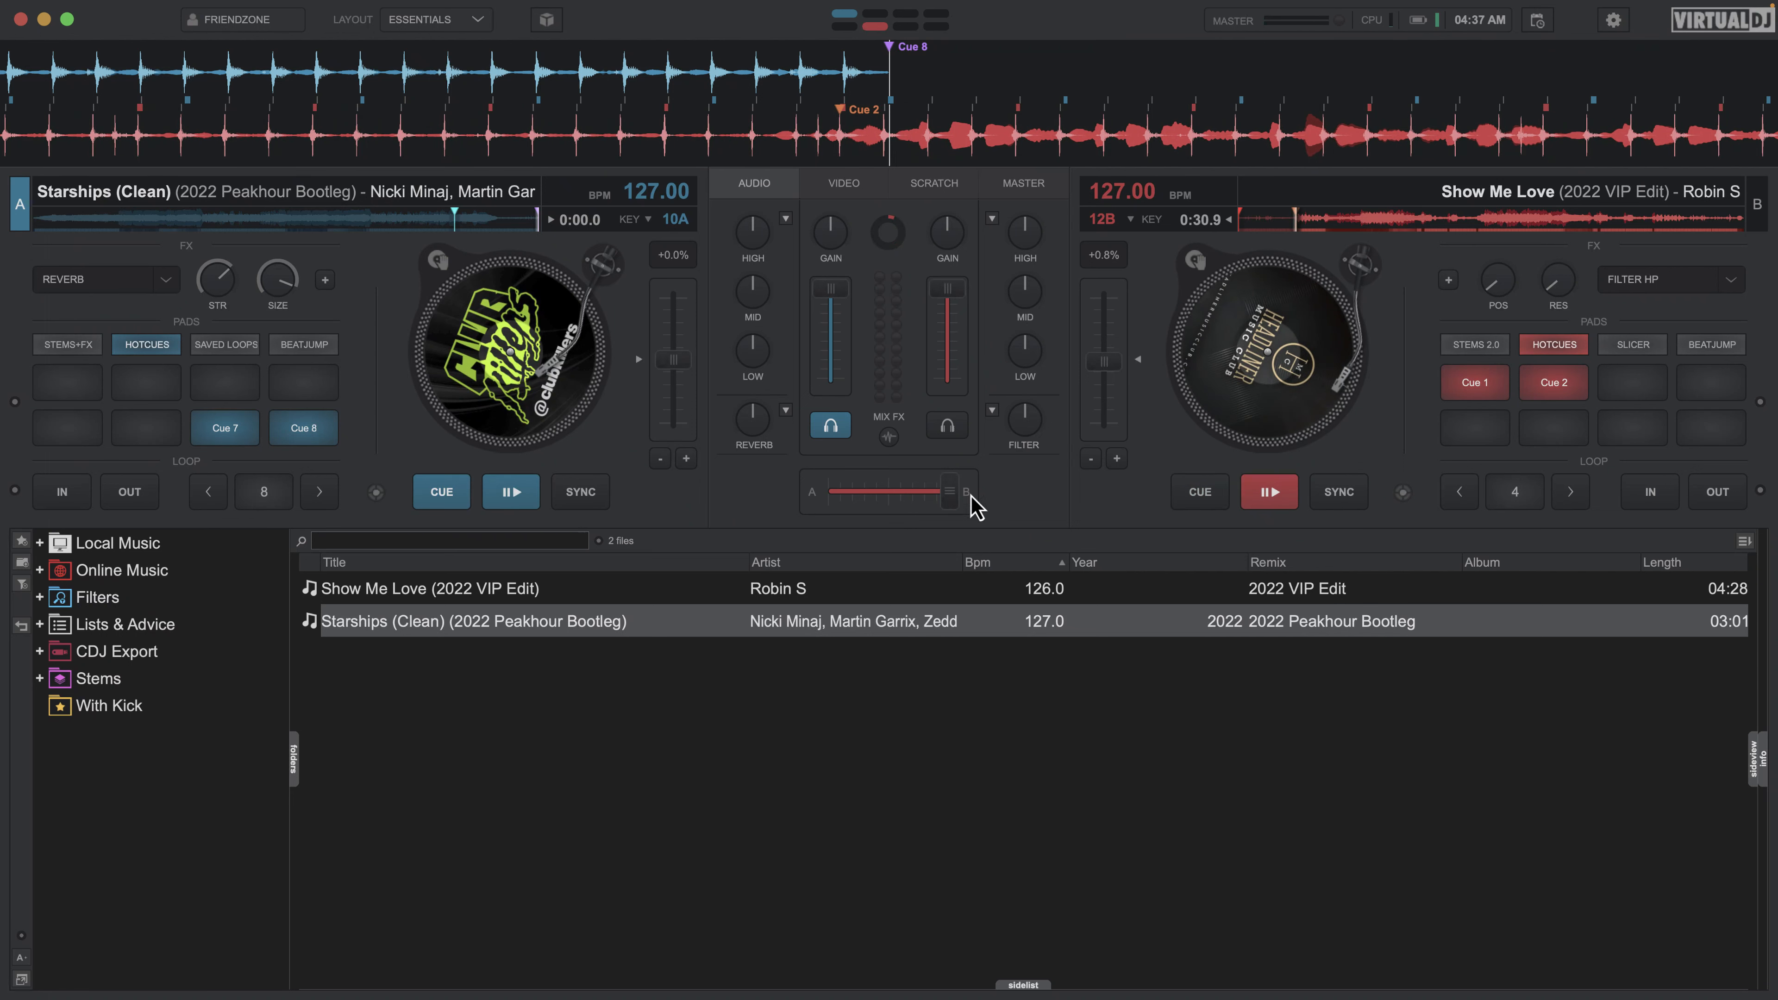
left_click_drag(813, 128, 906, 131)
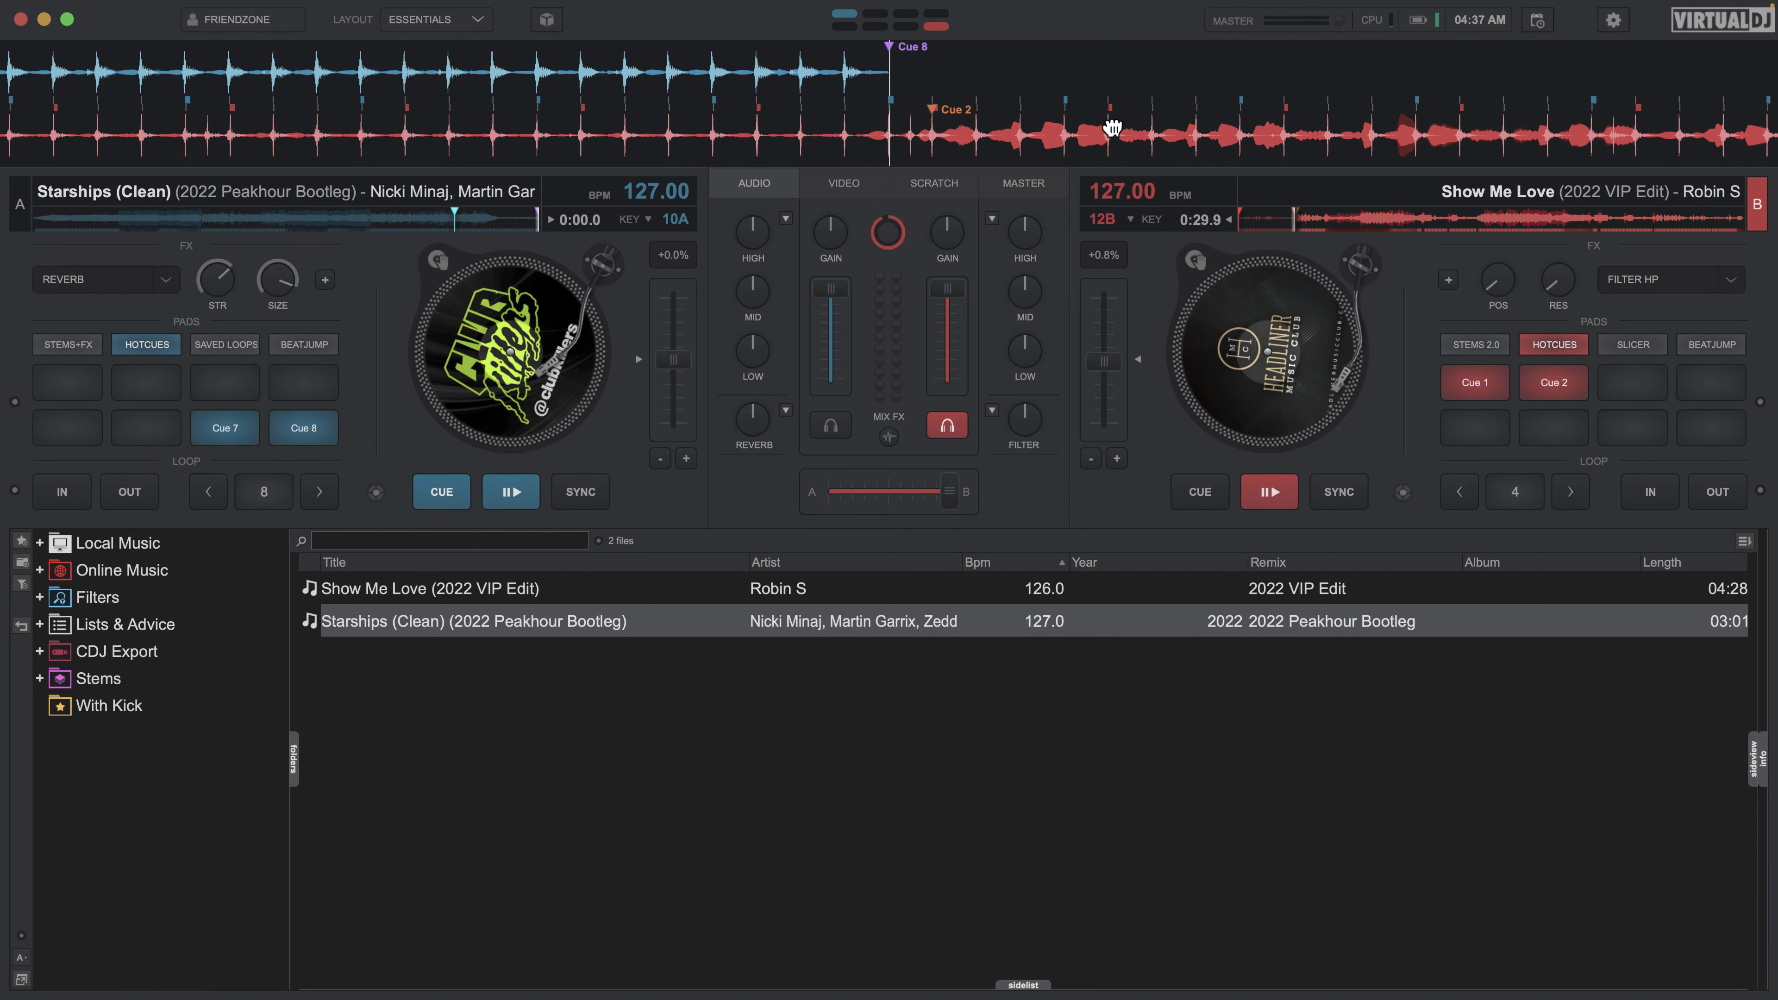
left_click(1274, 499)
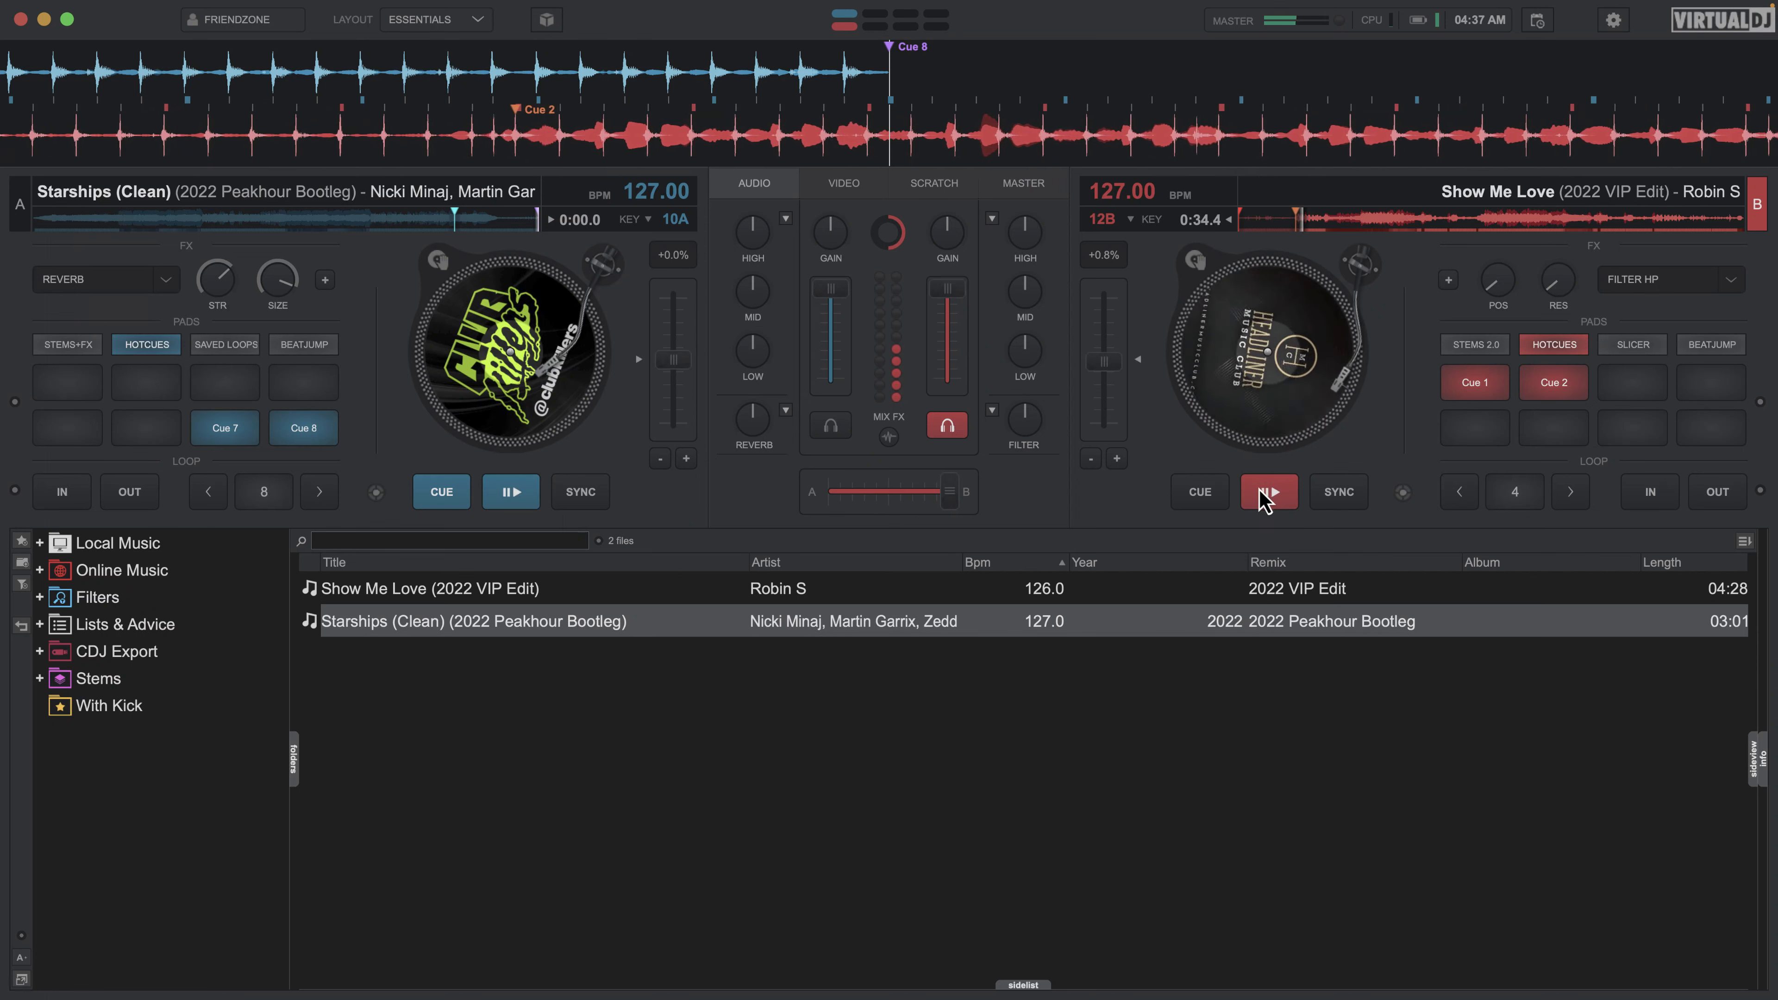
left_click(1265, 496)
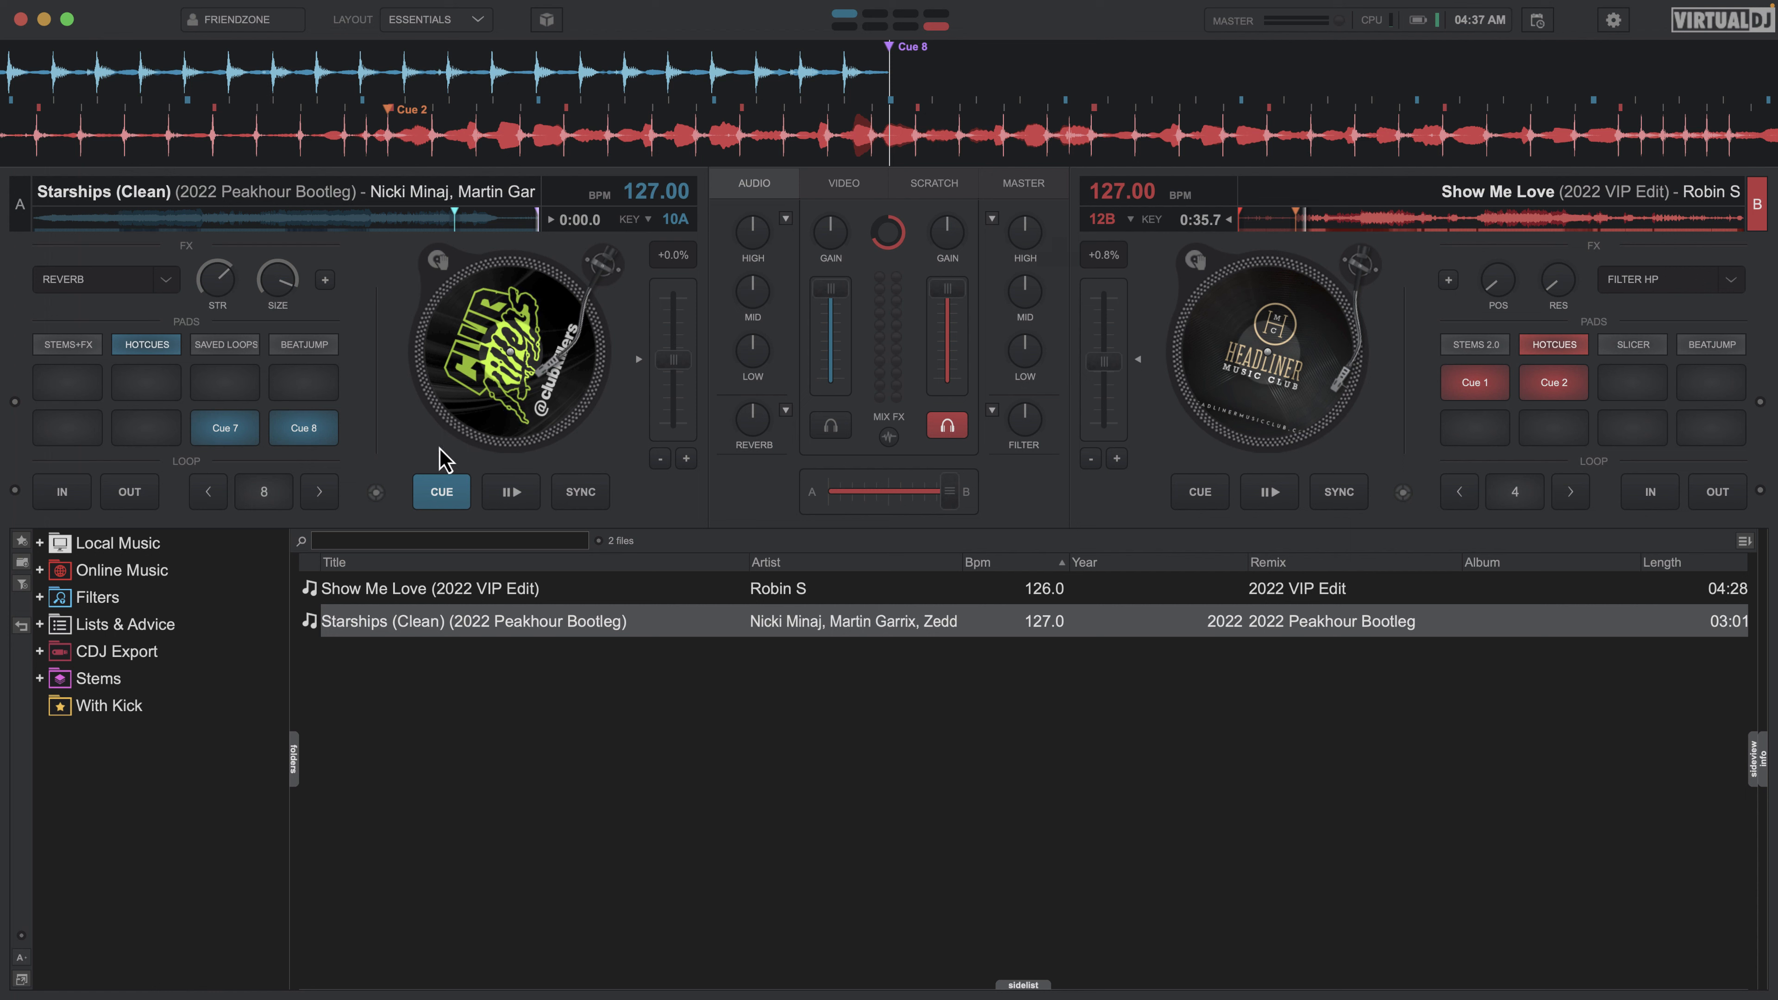
Step: Return Show Me Love to hot cue 1 and move Starships to 32 beats before hot cue 7 using 8-beat jumps
left_click(225, 429)
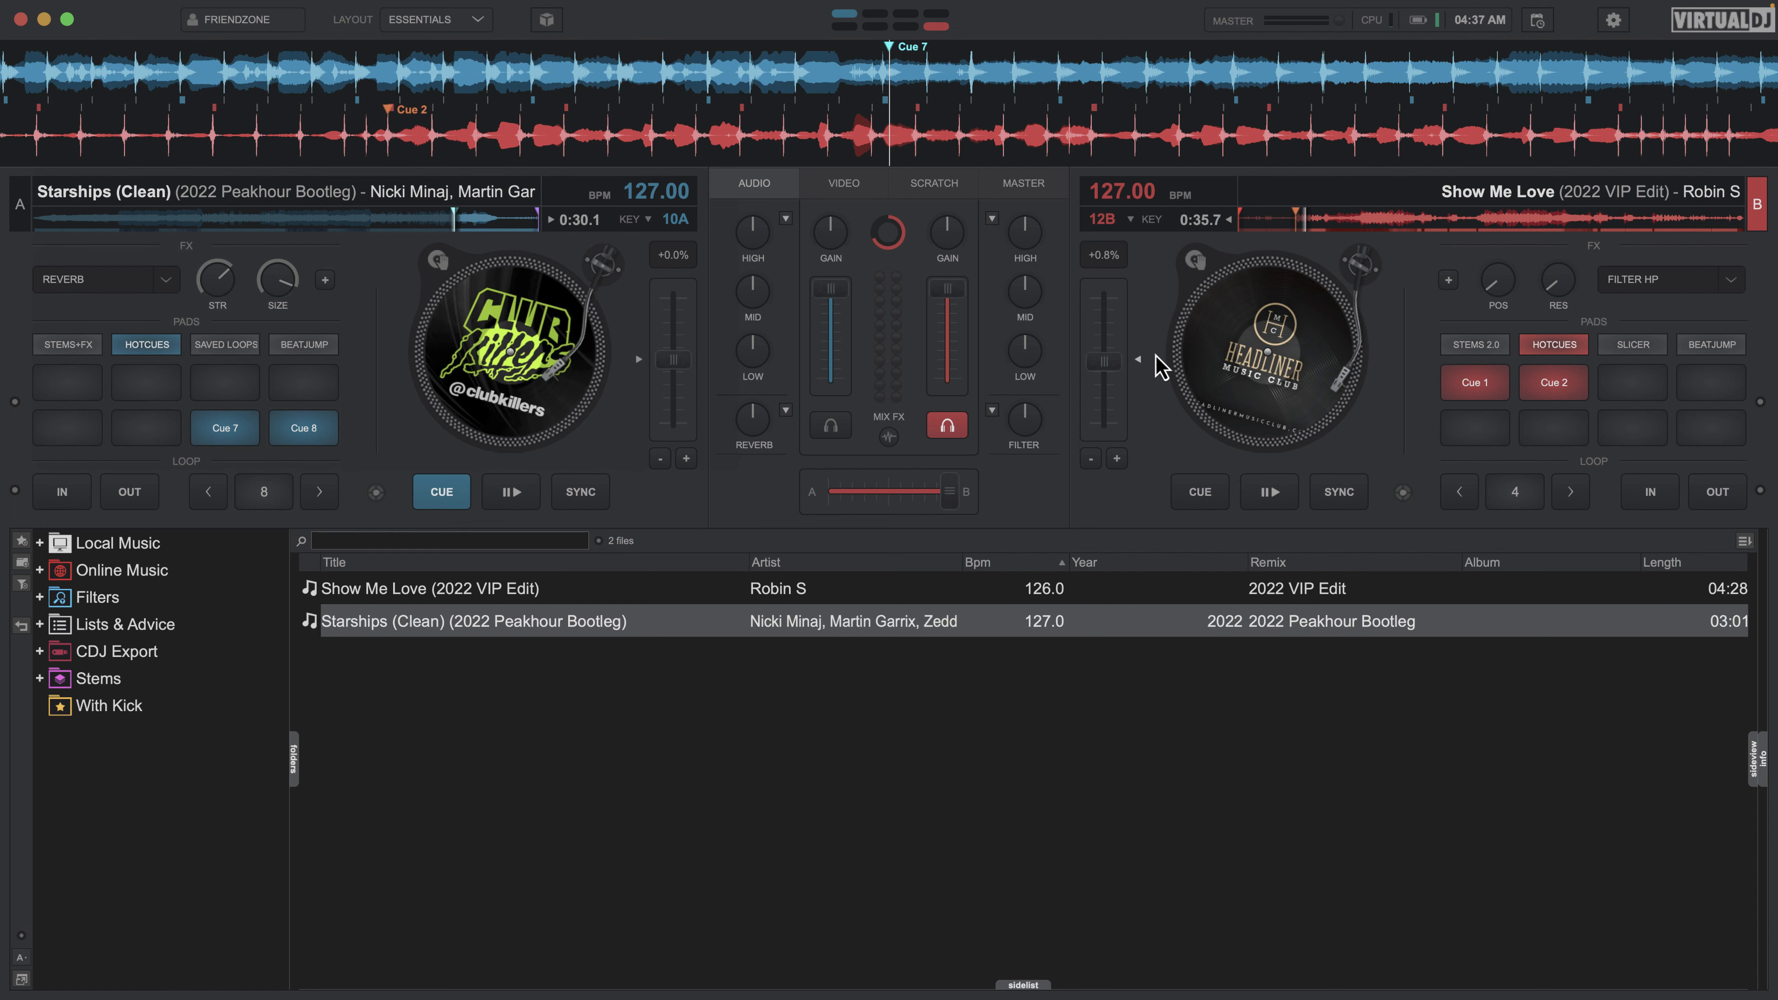
left_click(1471, 384)
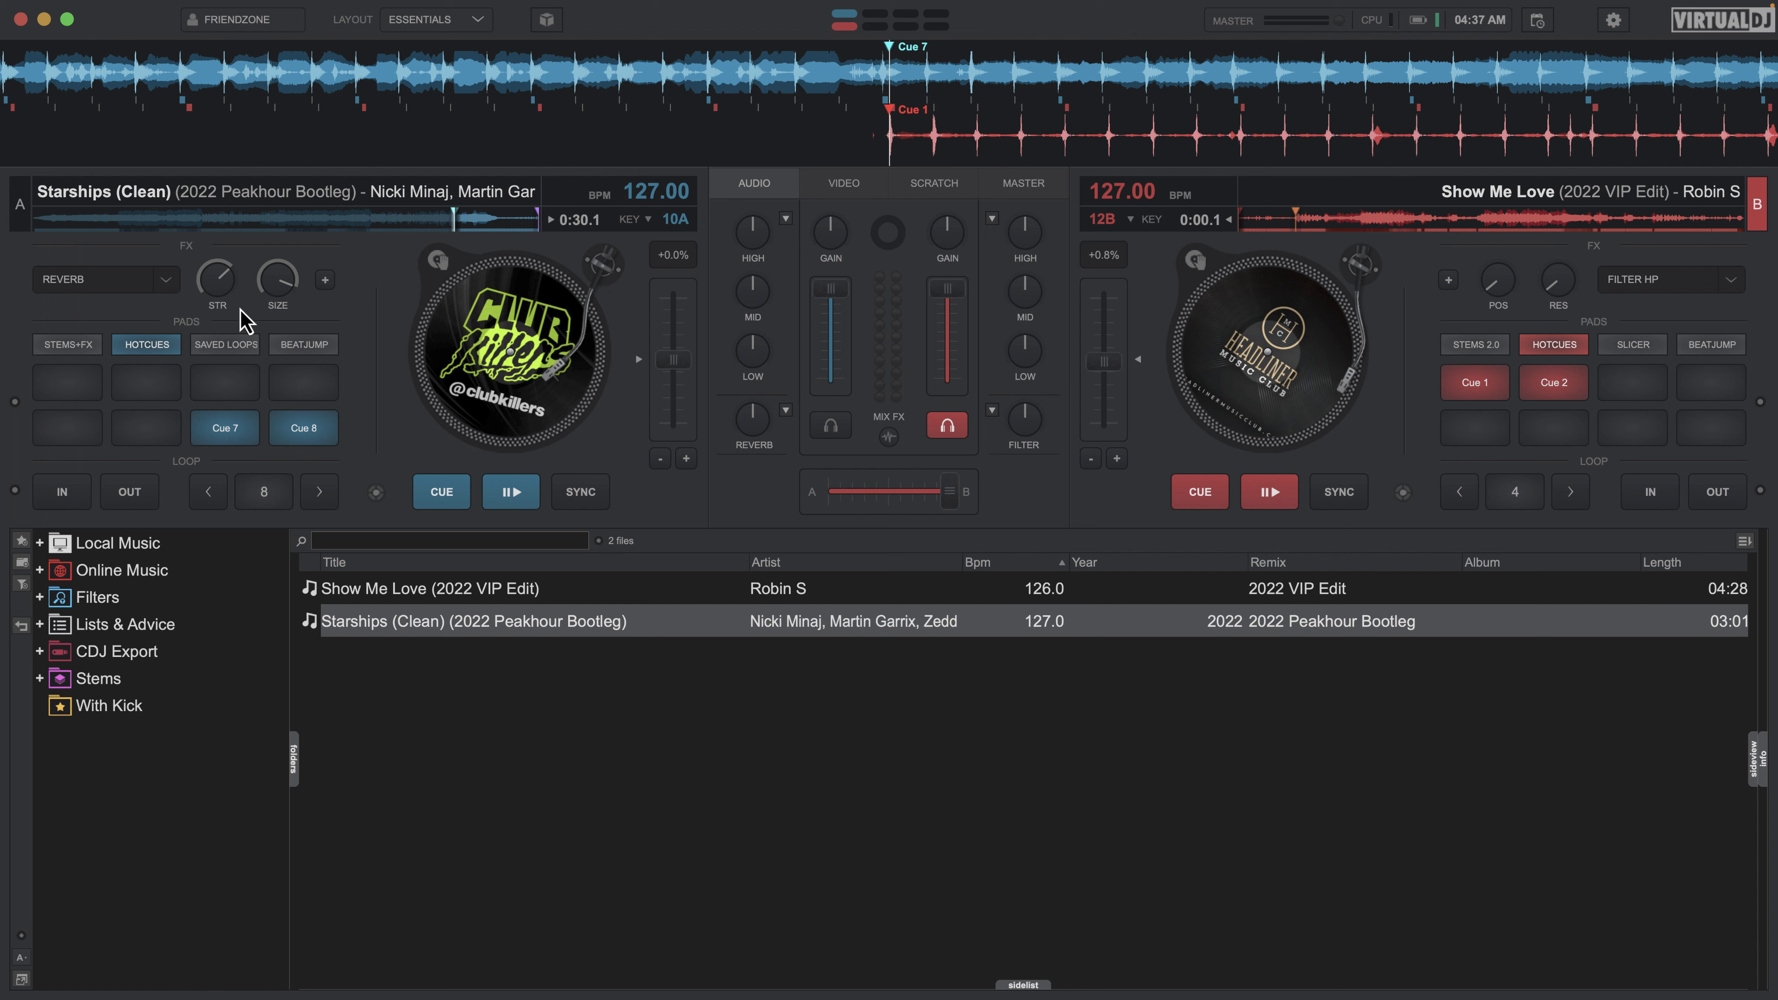
left_click(237, 344)
left_click(271, 346)
left_click(231, 431)
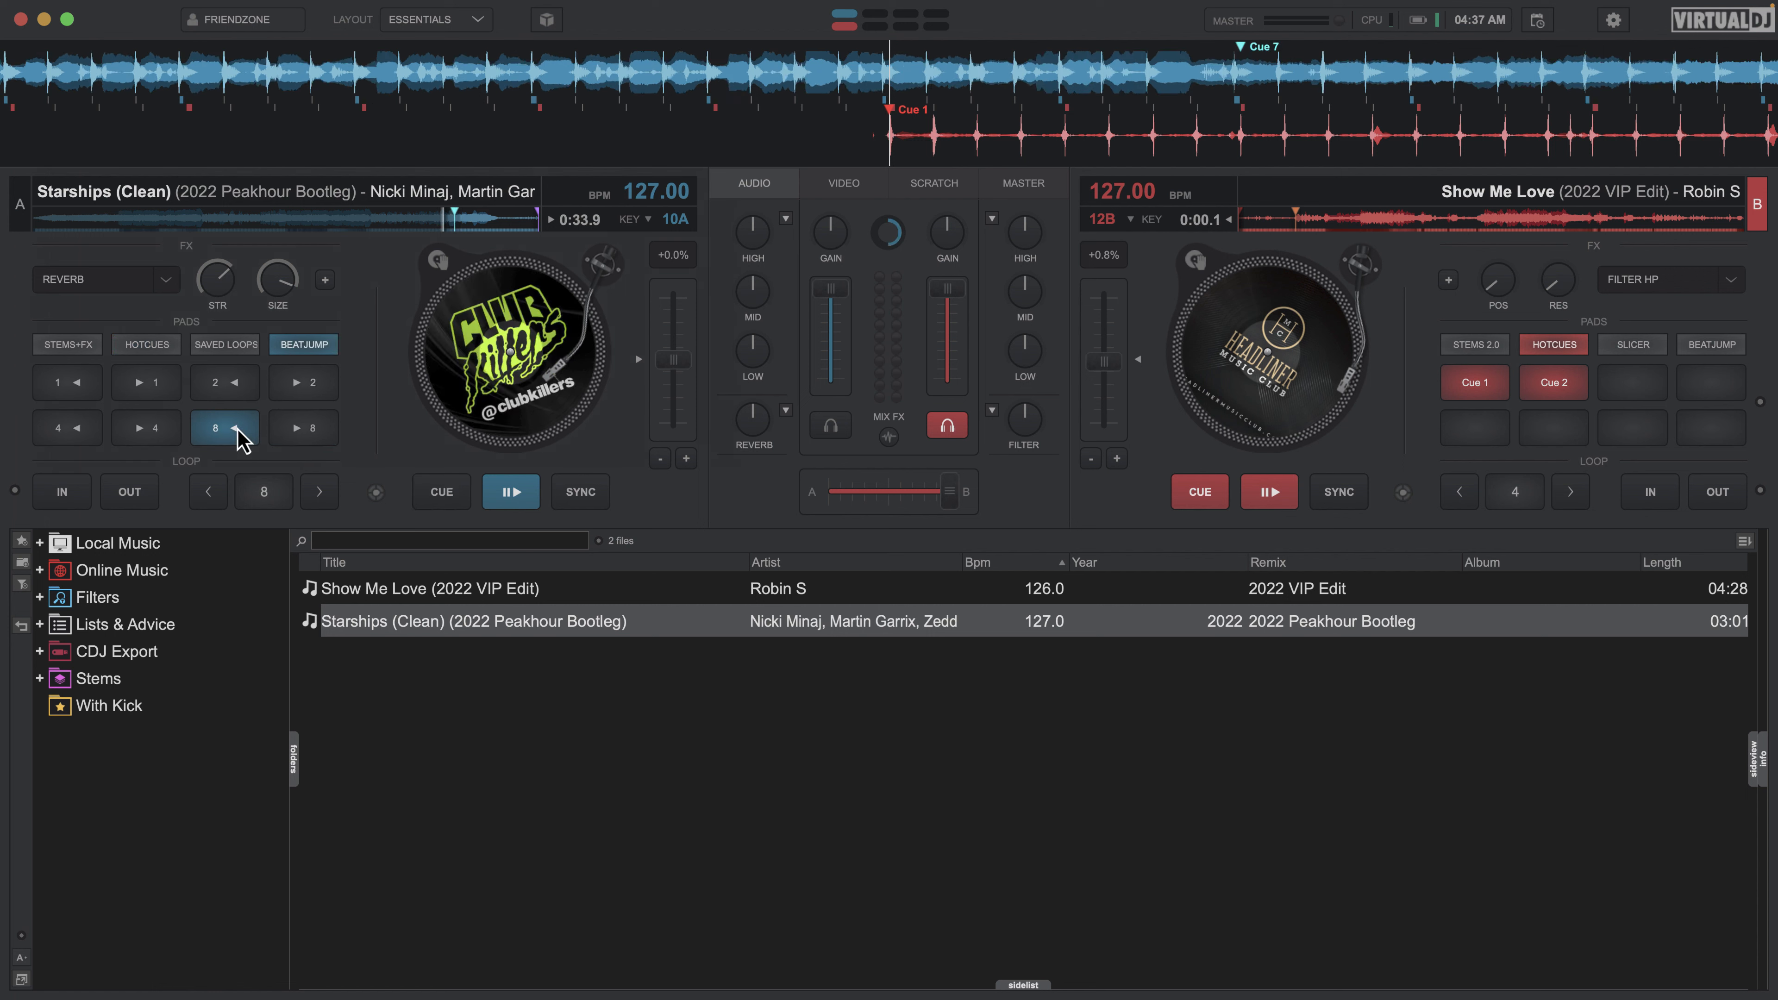
left_click(226, 433)
left_click(148, 346)
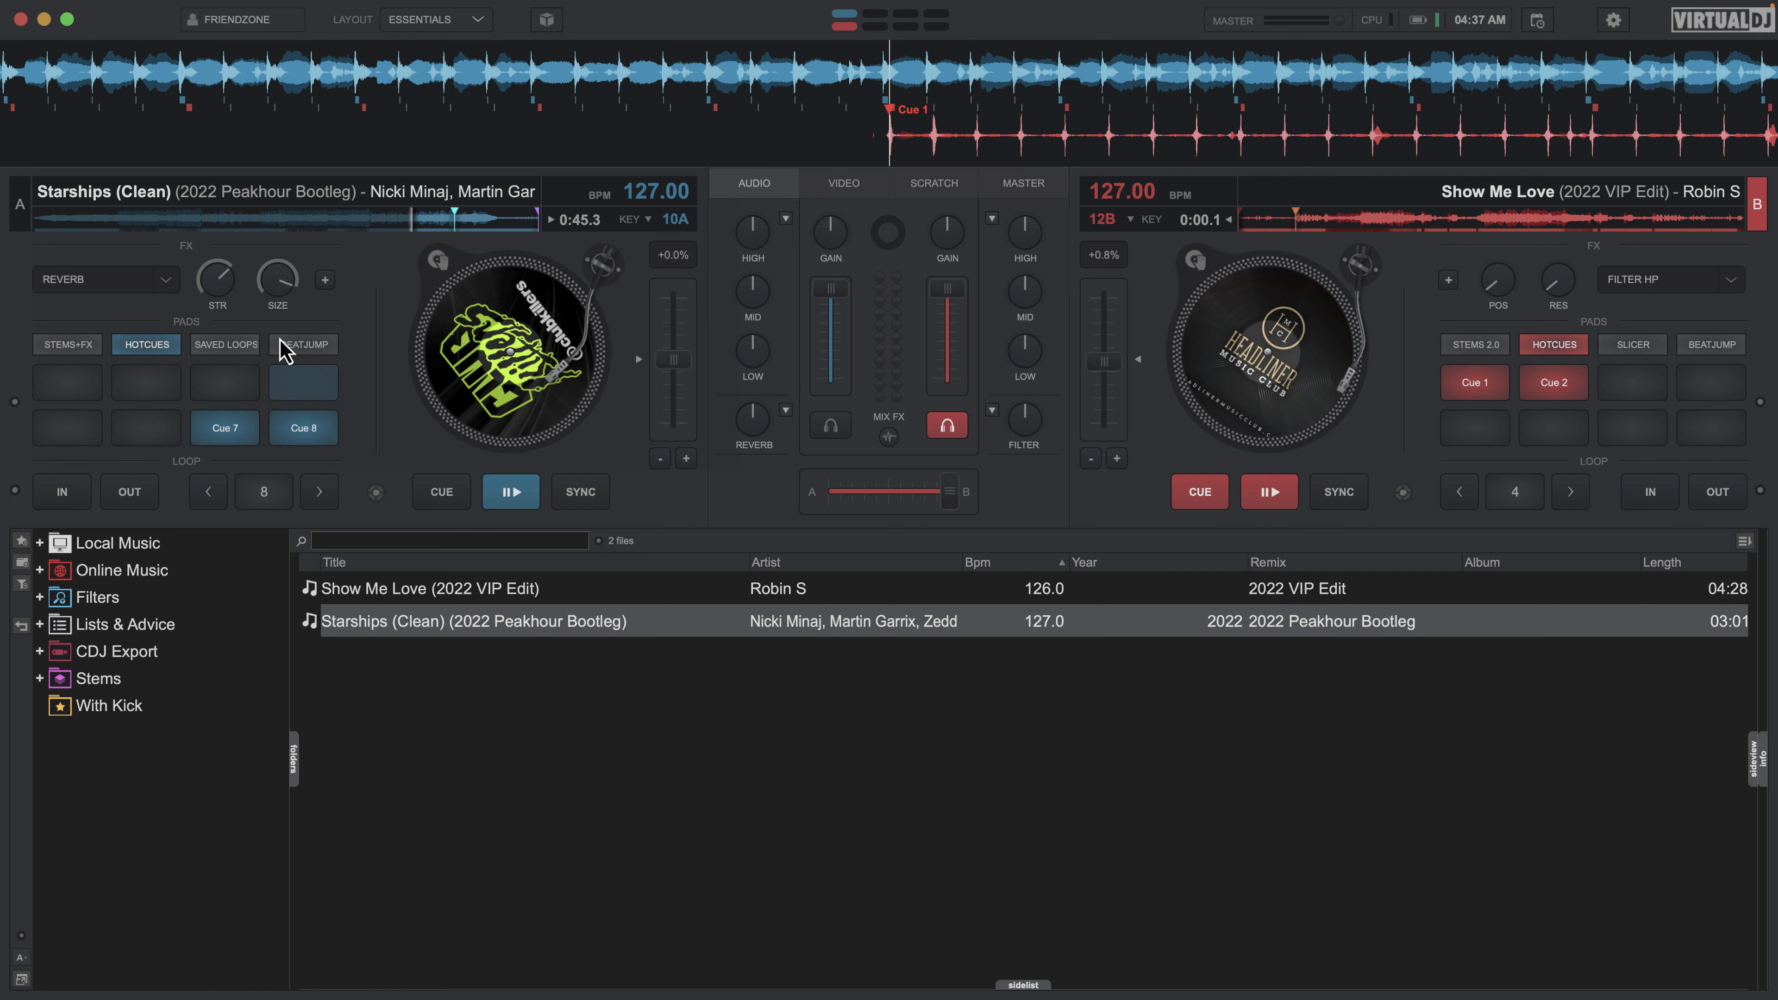
Step: Move the crossfader fully to deck A and start playing Starships from the point before hot cue 7
left_click(597, 492)
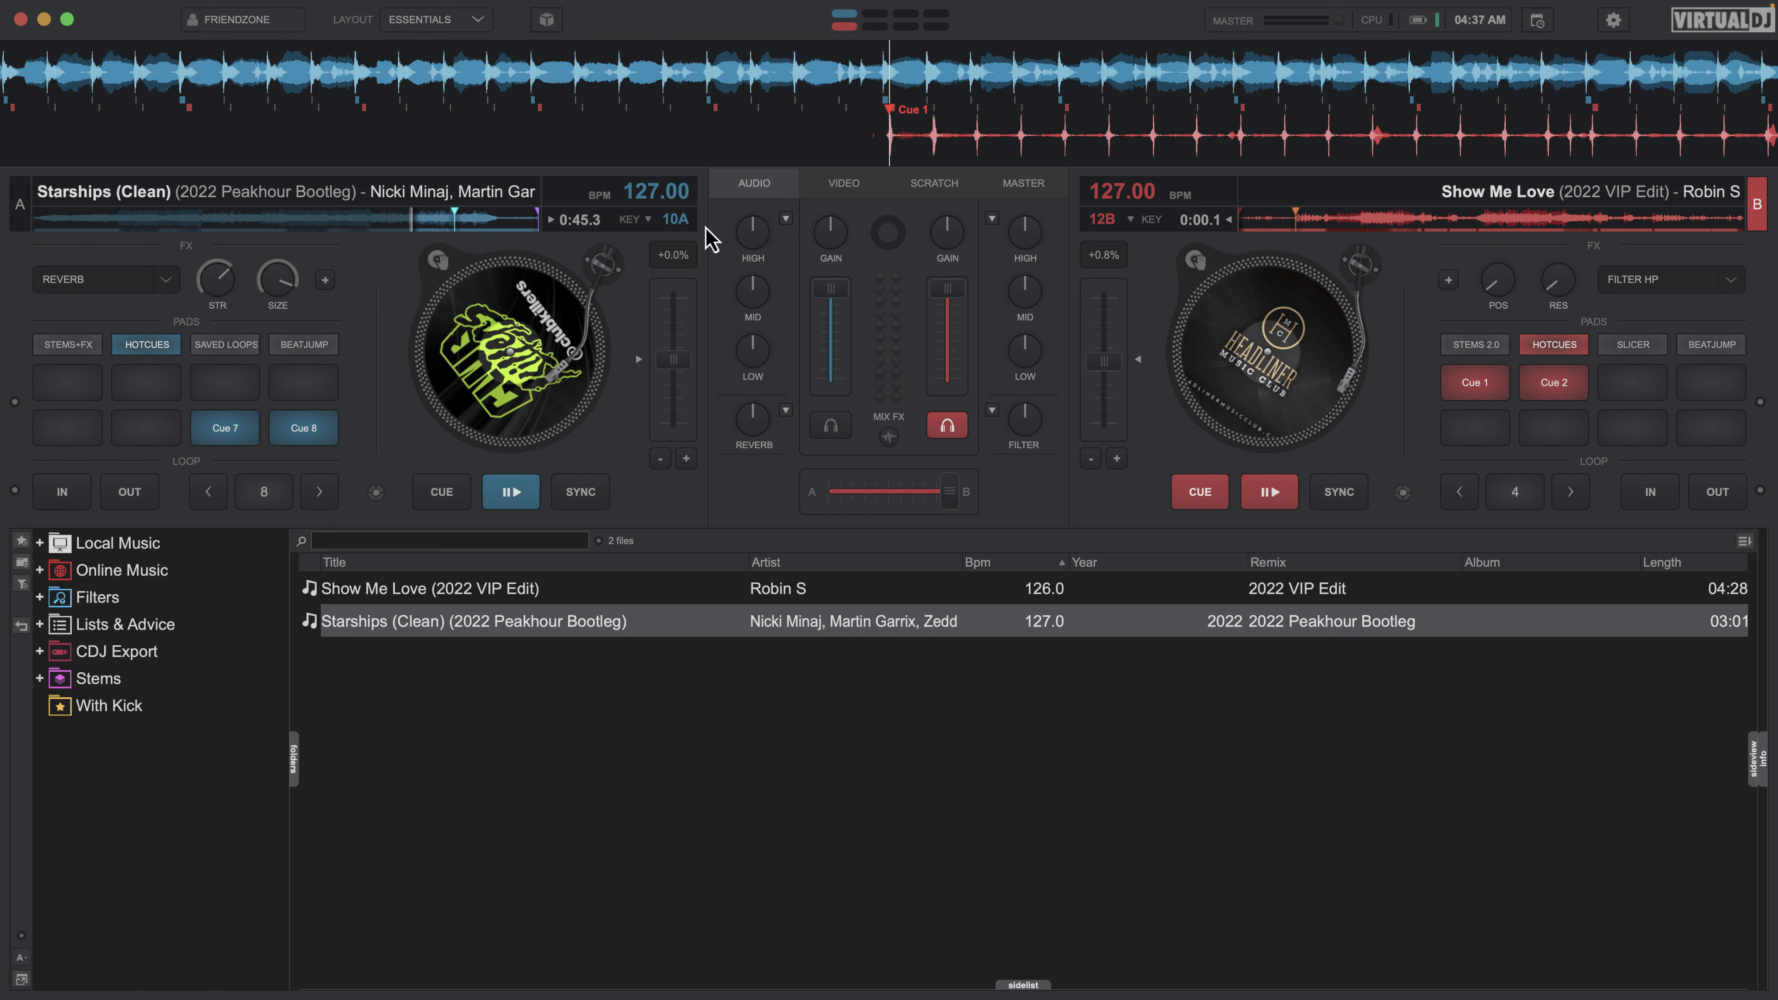
left_click(510, 492)
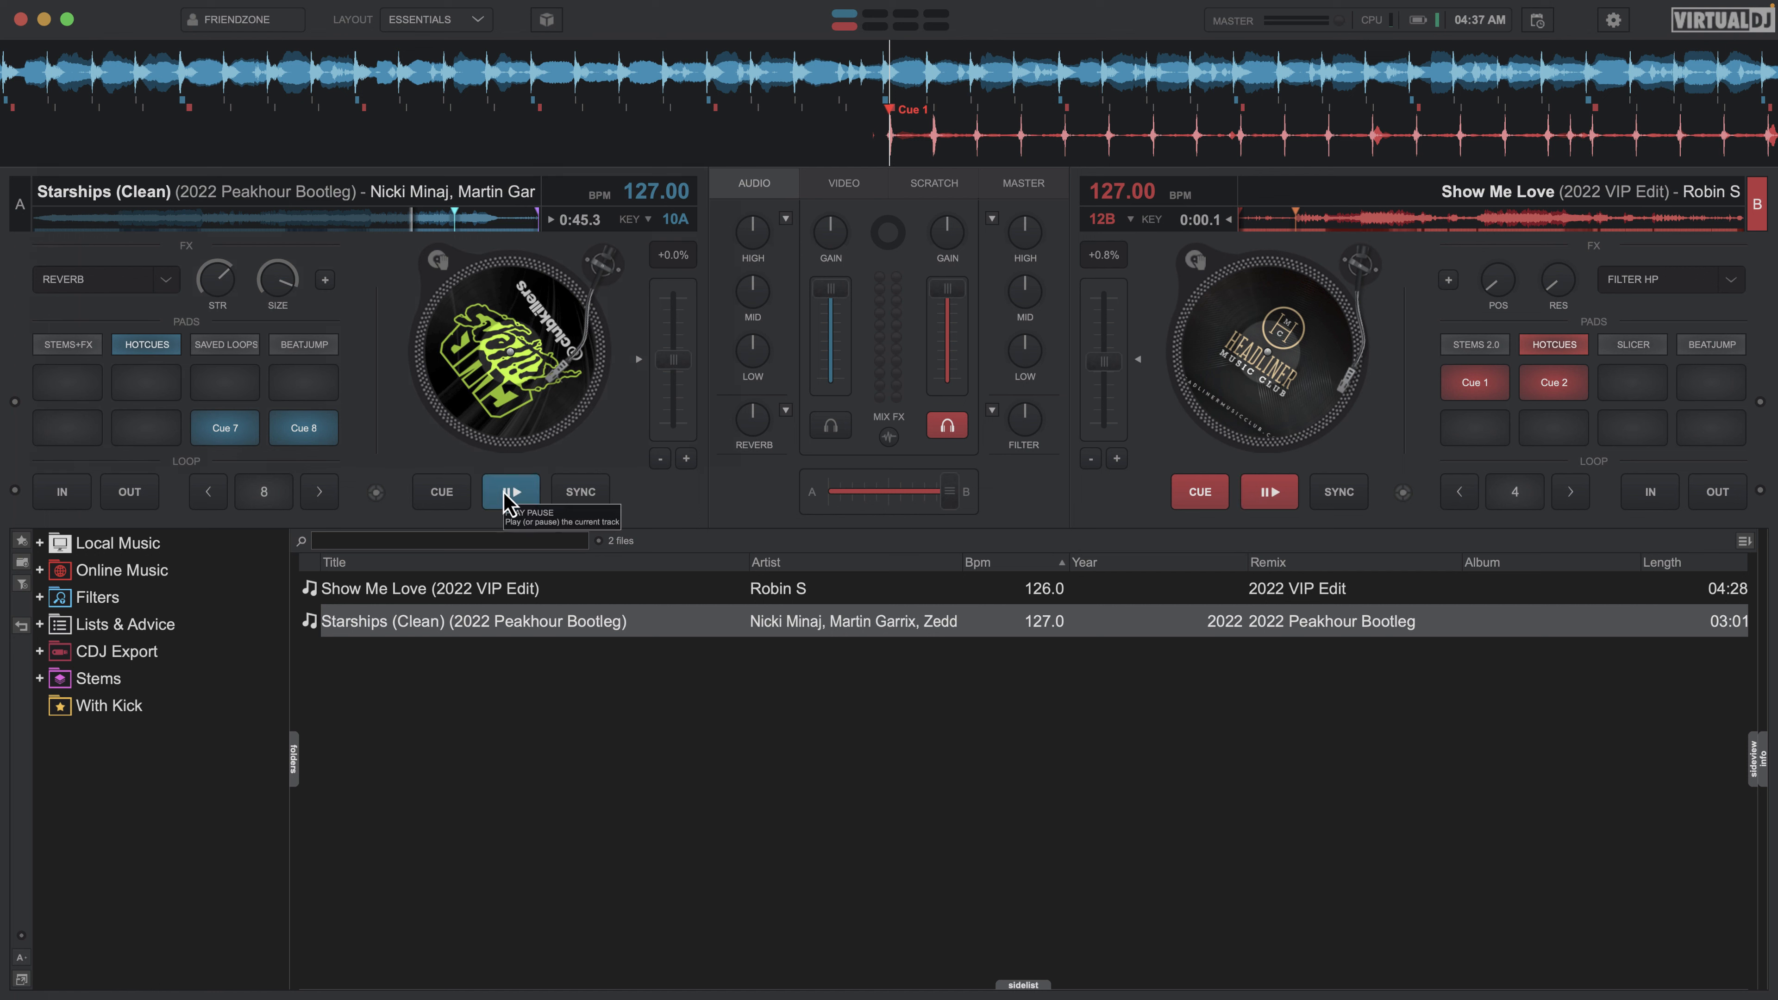
left_click_drag(922, 498, 700, 480)
left_click(511, 492)
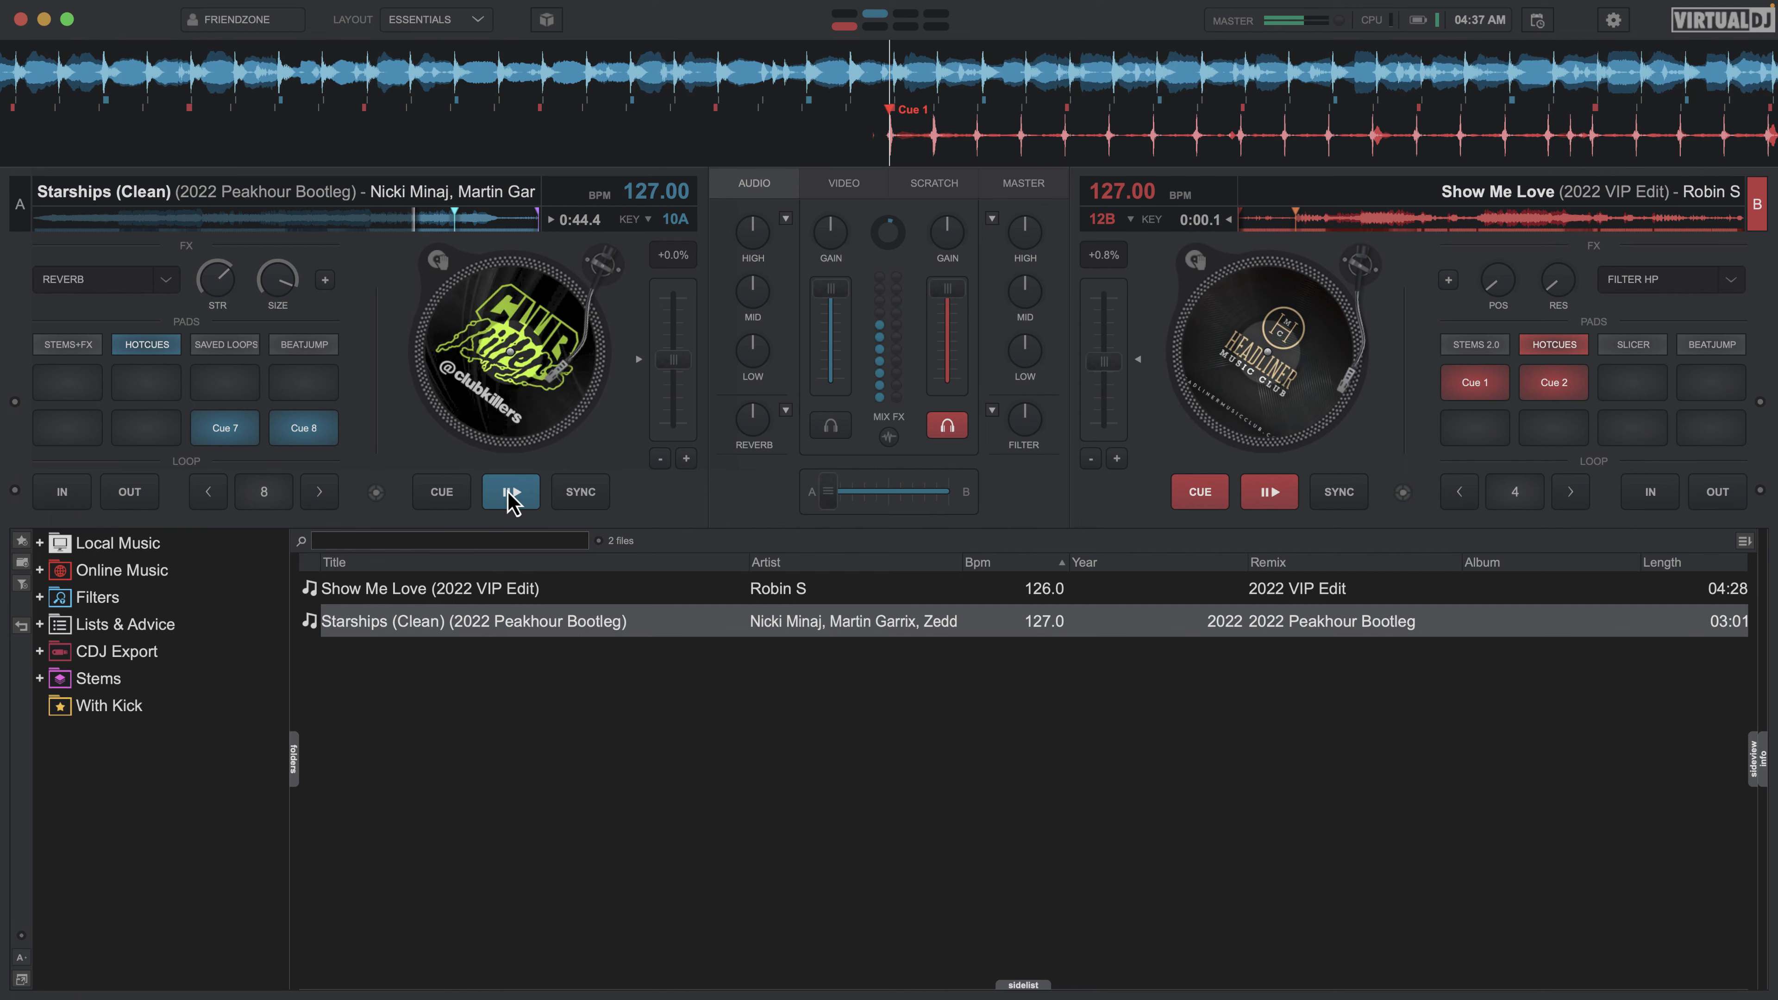
Step: Start Show Me Love as Starships reaches hot cue 7, crossfade gradually to deck B, and pause Show Me Love after the transition
left_click(1198, 493)
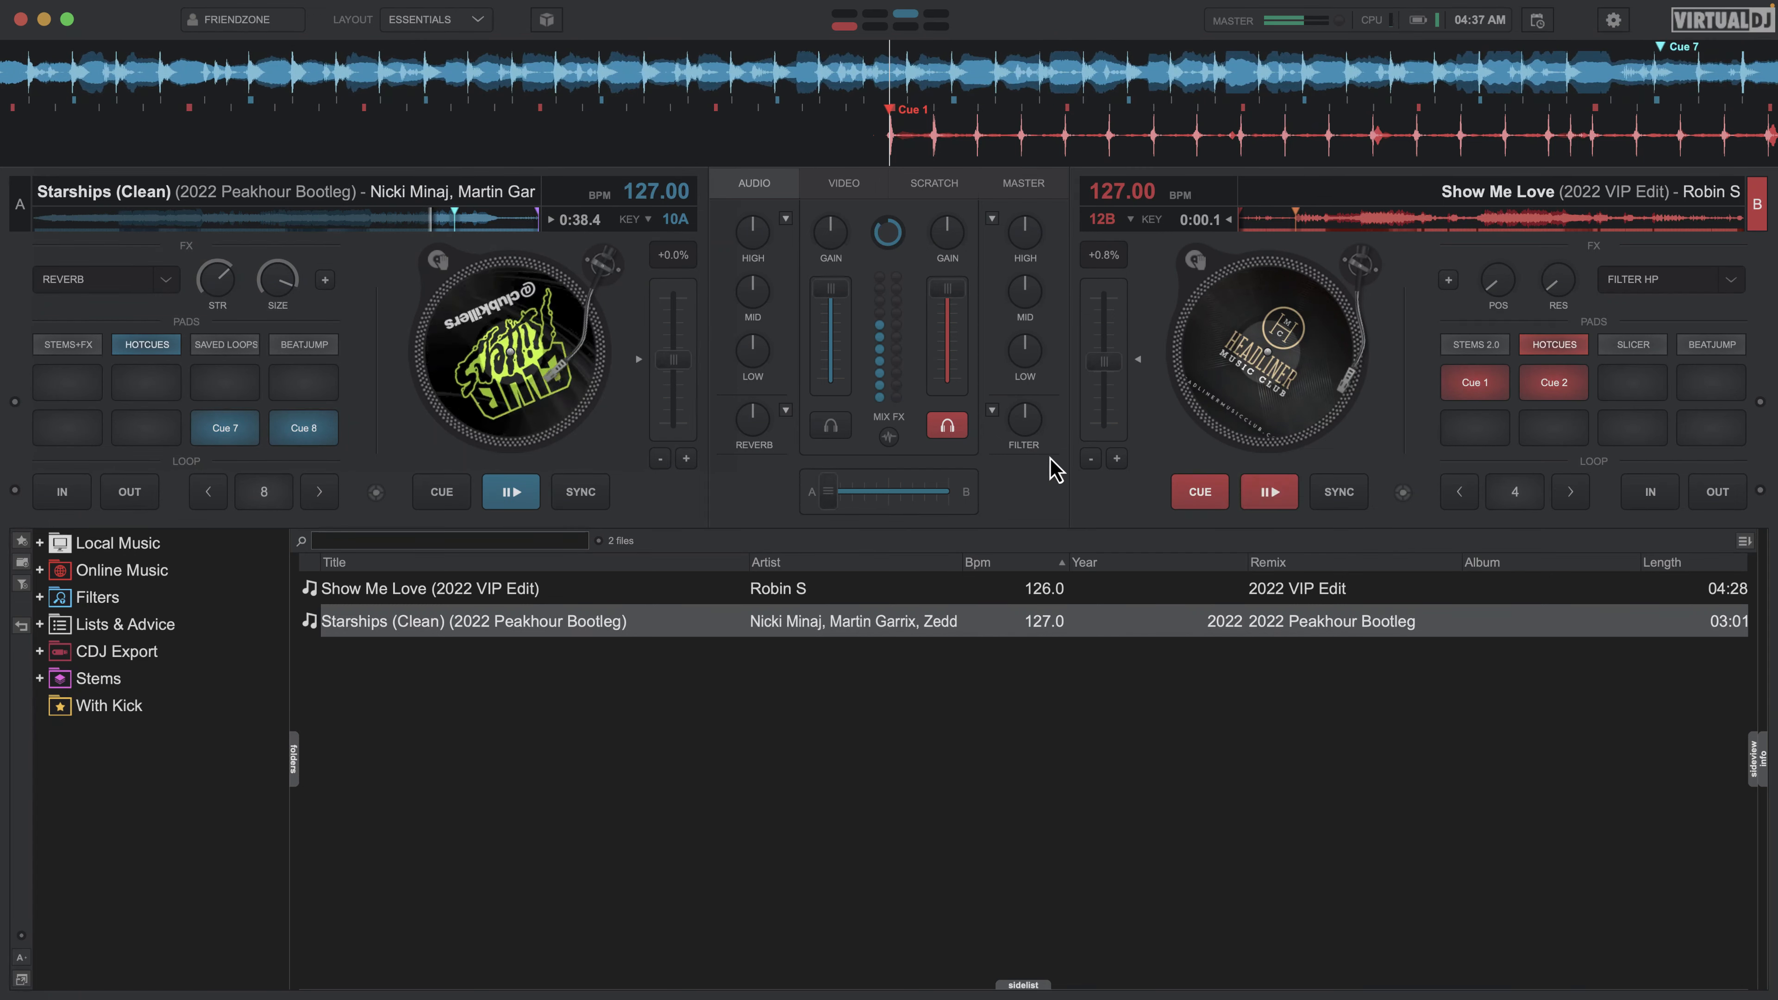
left_click(1269, 492)
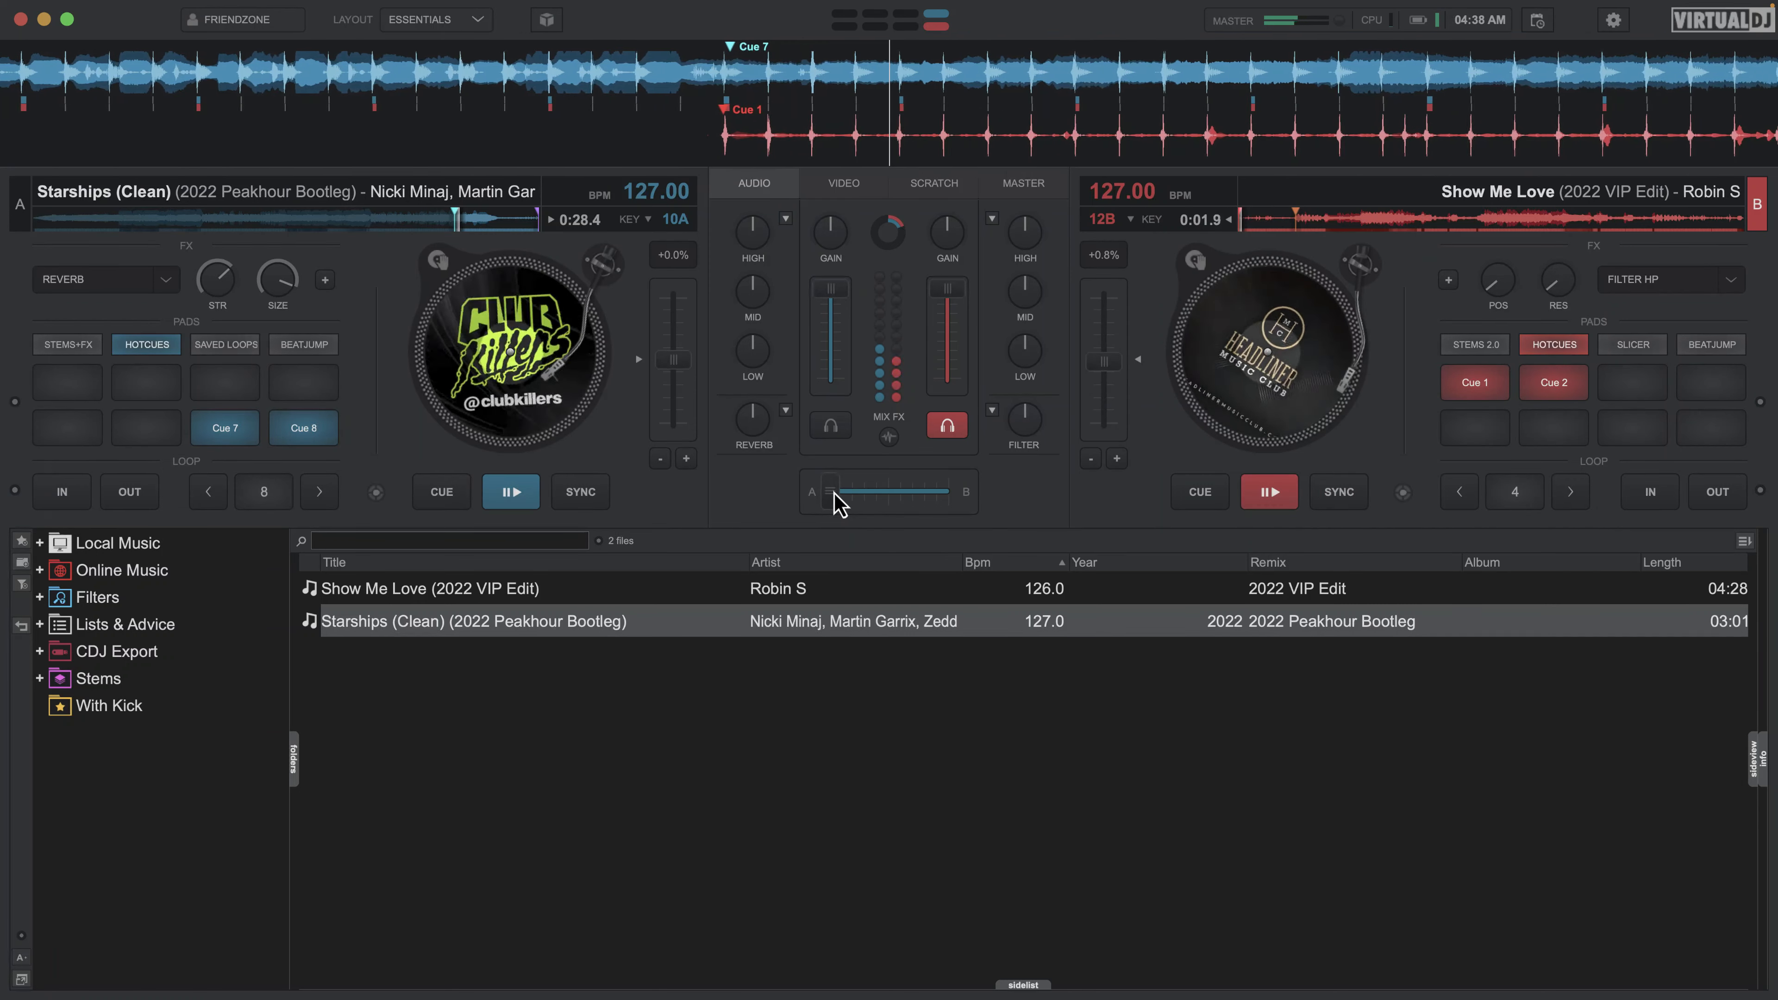
left_click_drag(835, 493, 886, 497)
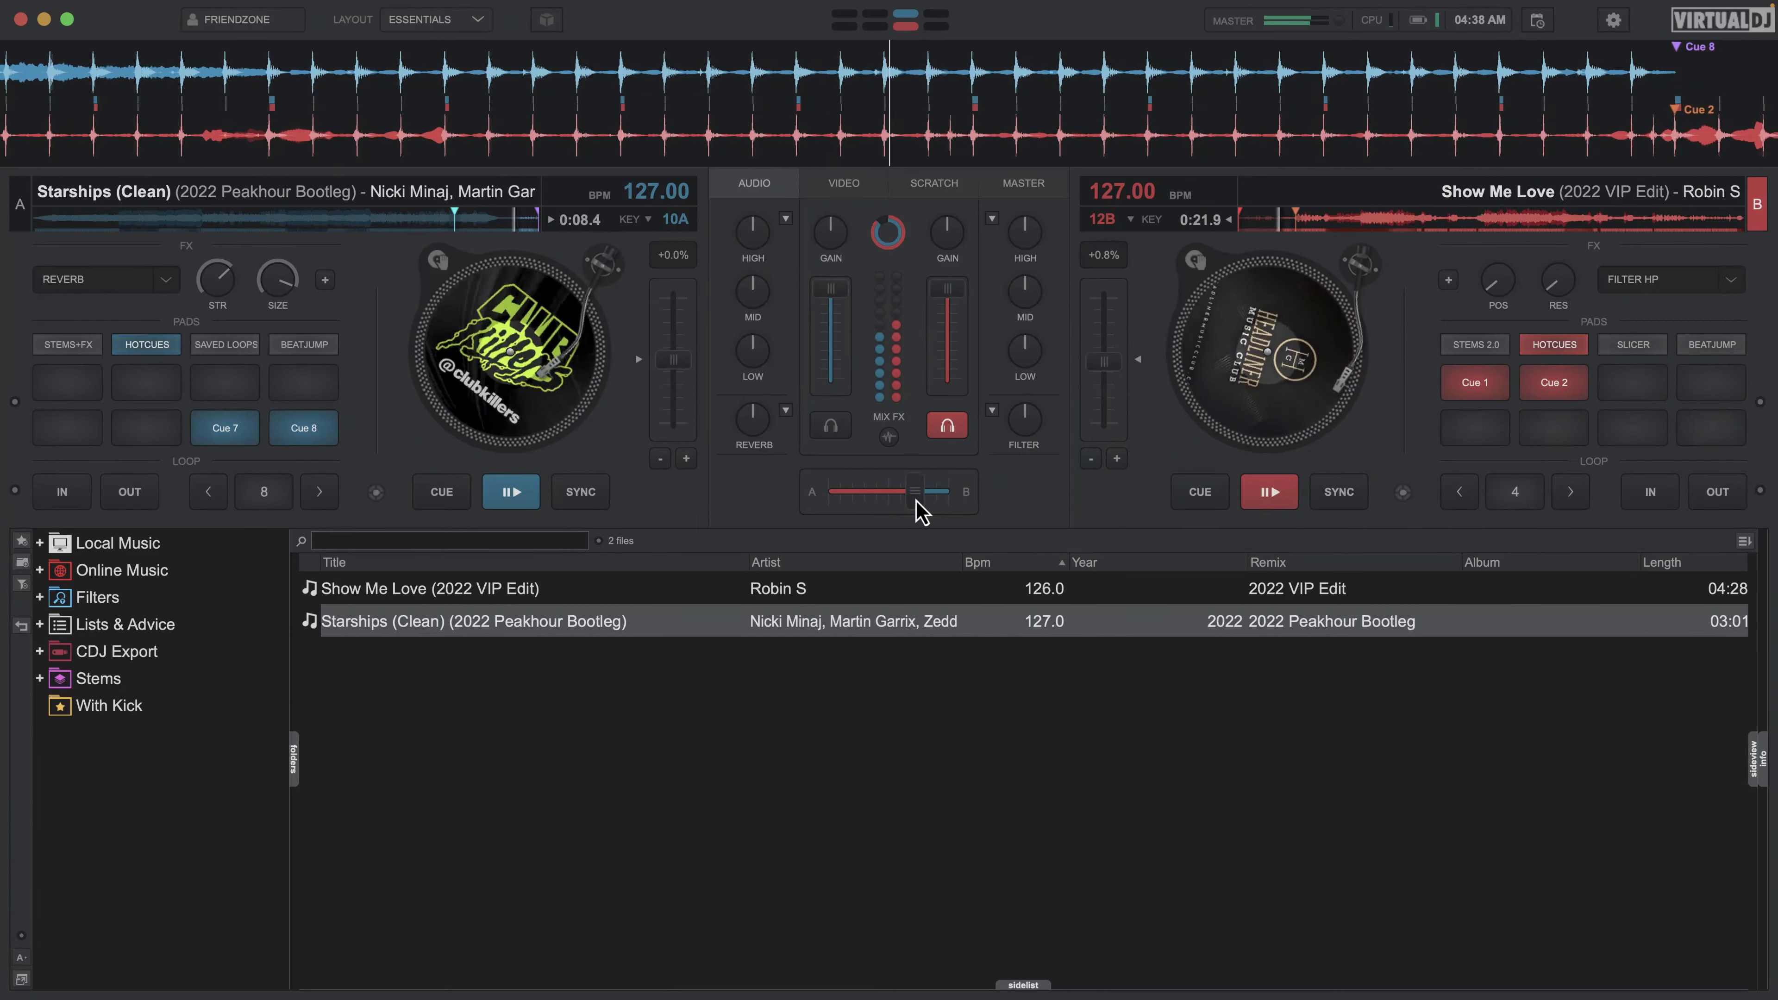
left_click_drag(921, 498, 972, 504)
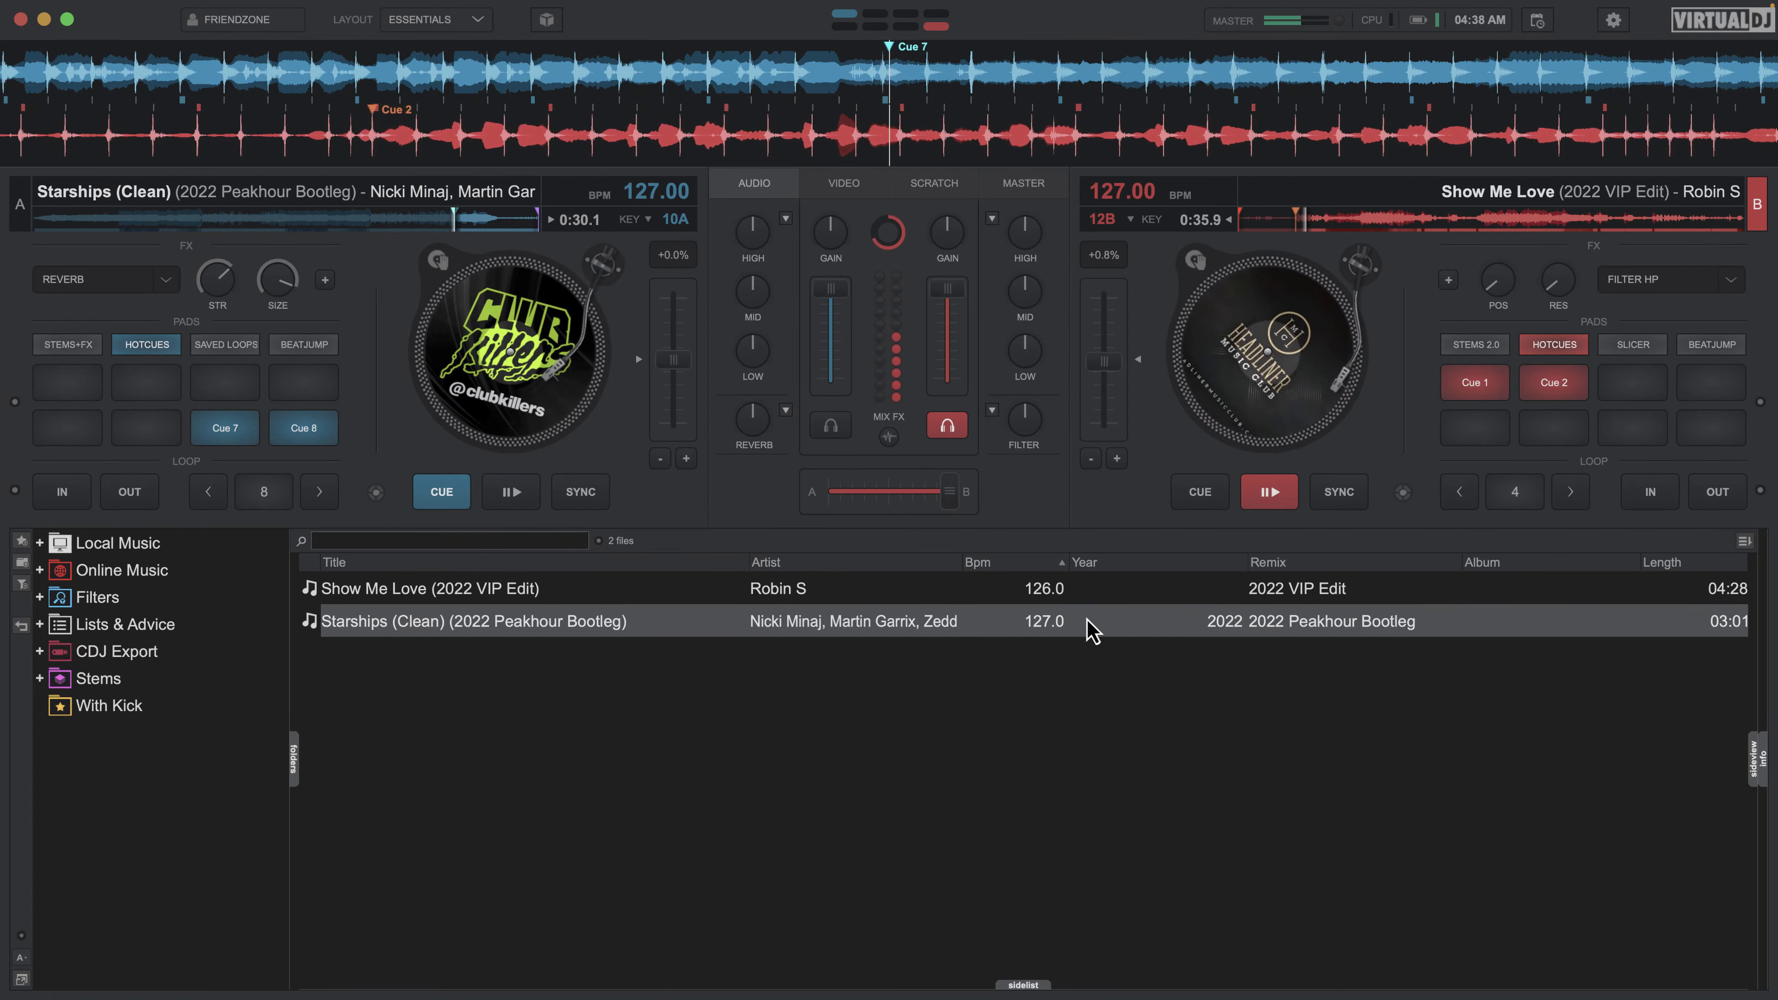
left_click(1283, 498)
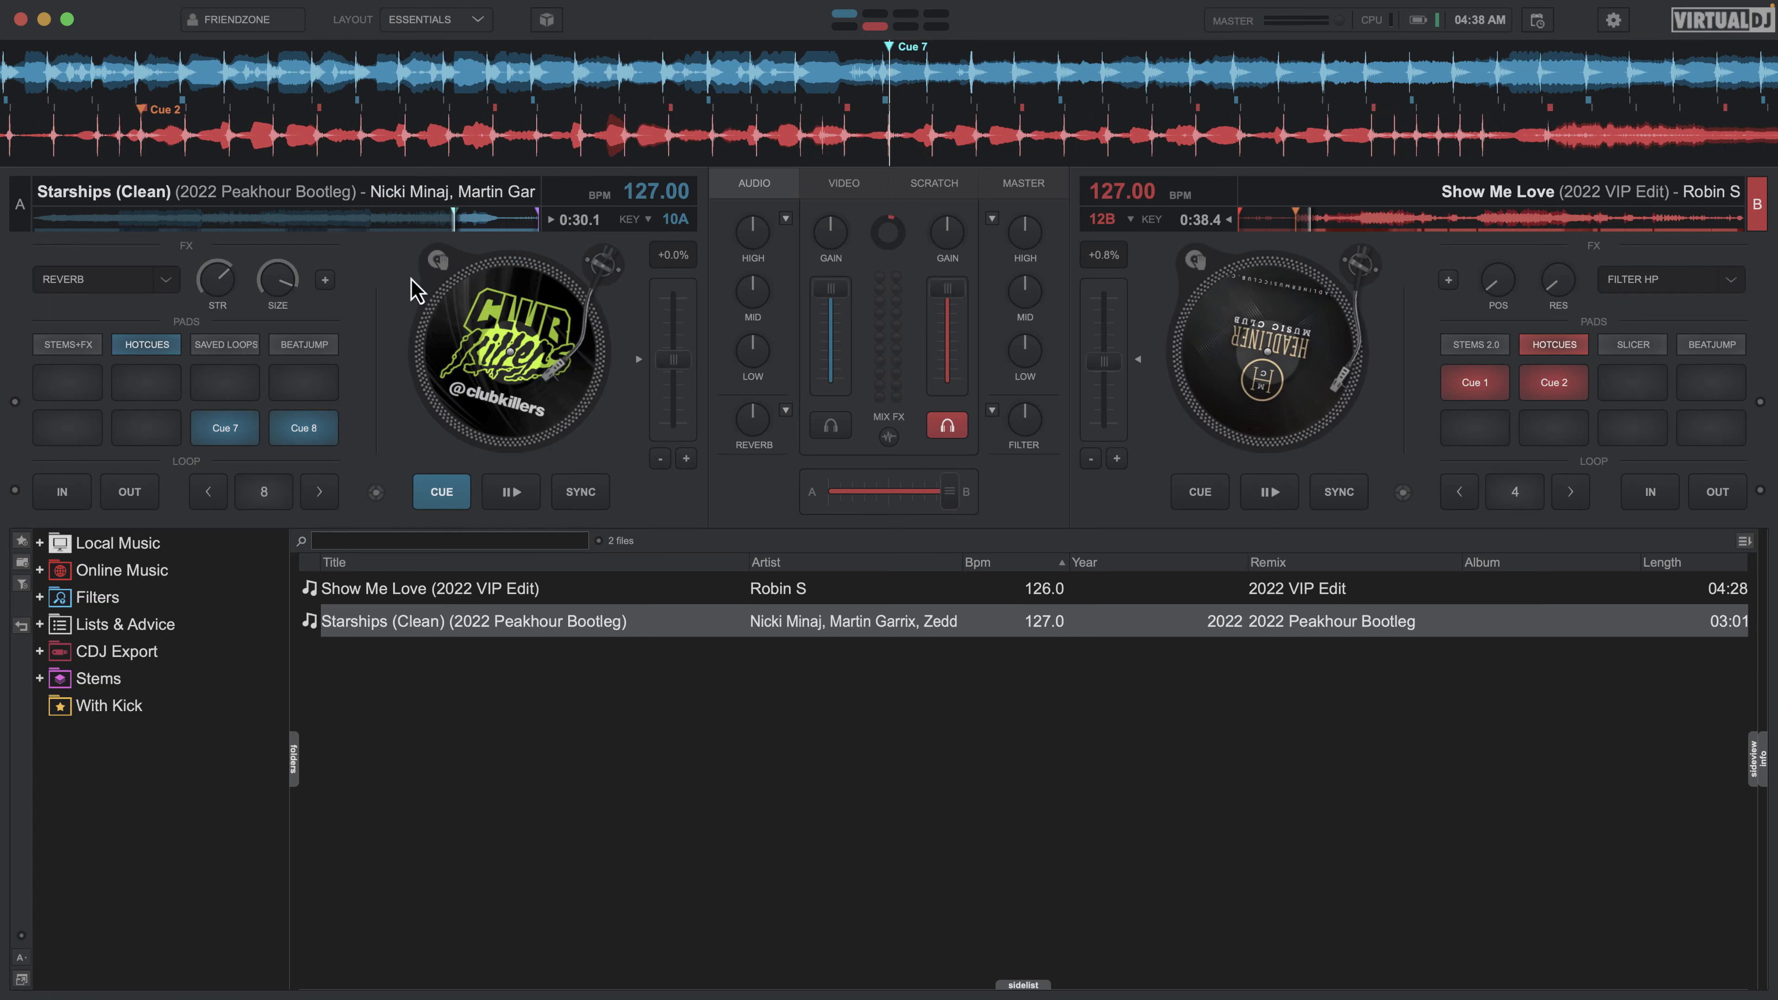